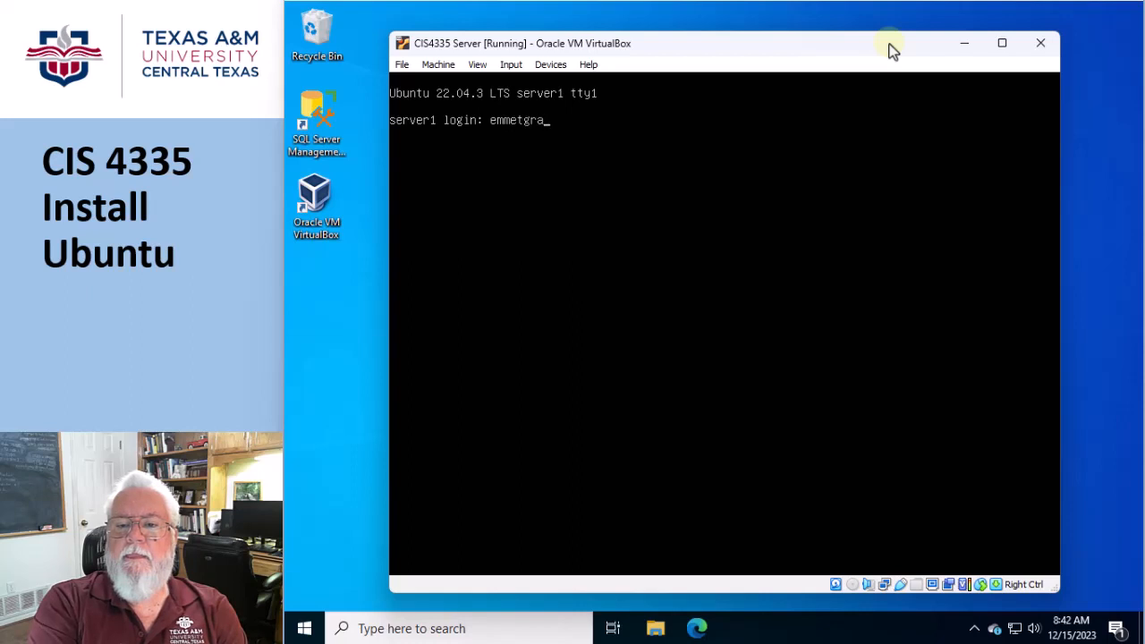
# Log in to the Ubuntu server at the server1 prompt with the username and password
pyautogui.press('Return')
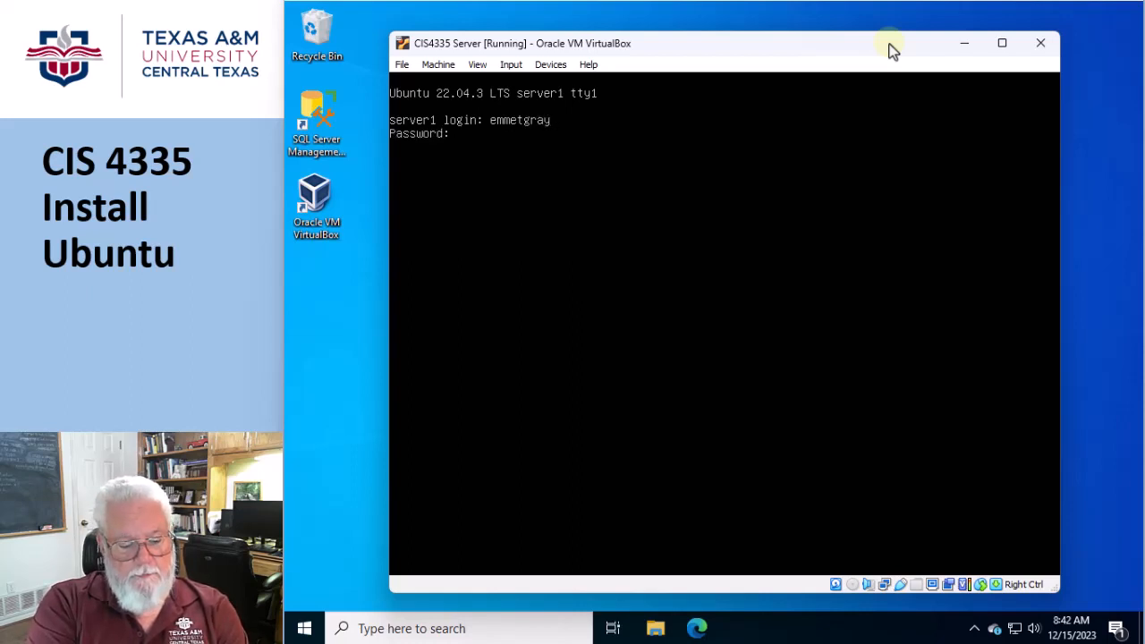
pyautogui.press('Return')
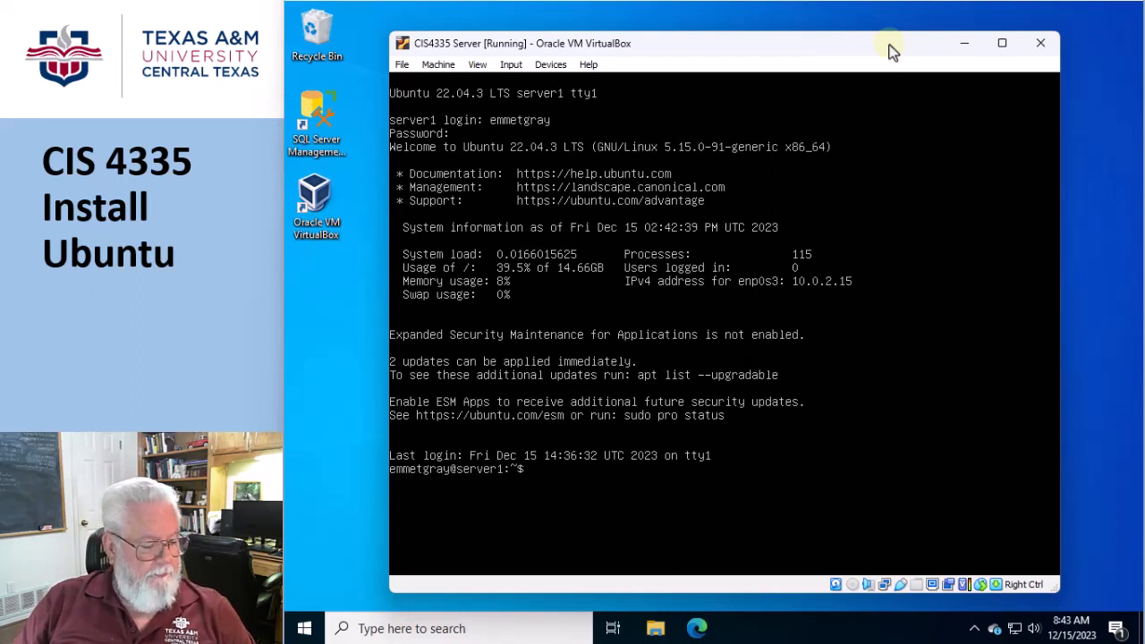
# Take a snapshot of the running CIS4335 Server named 'Install Complete'
pyautogui.click(437, 66)
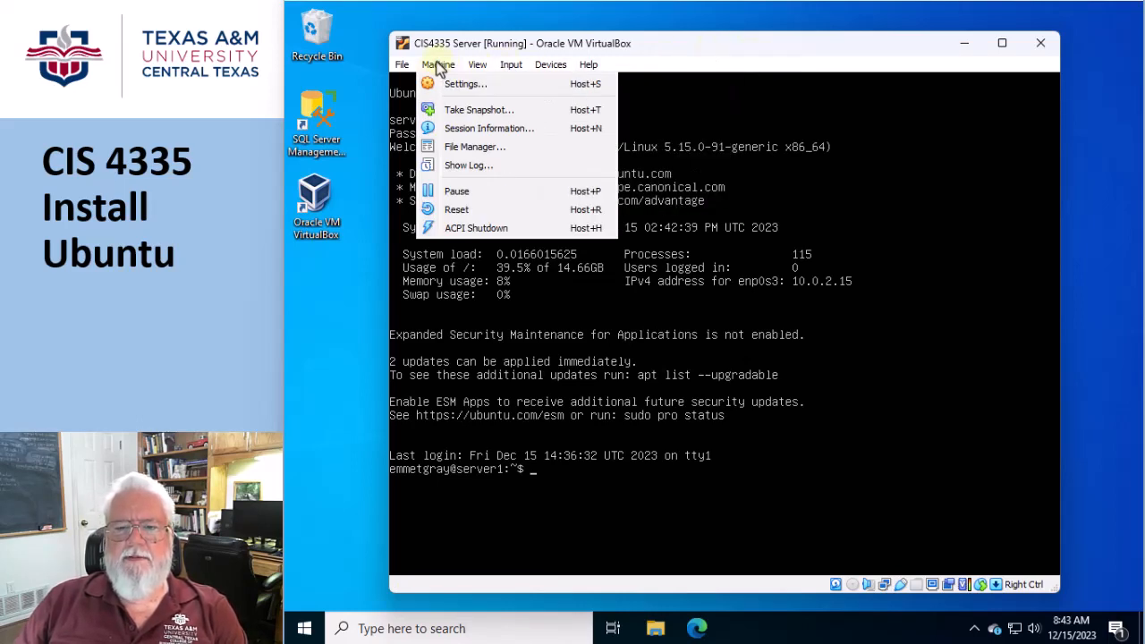
pyautogui.click(455, 110)
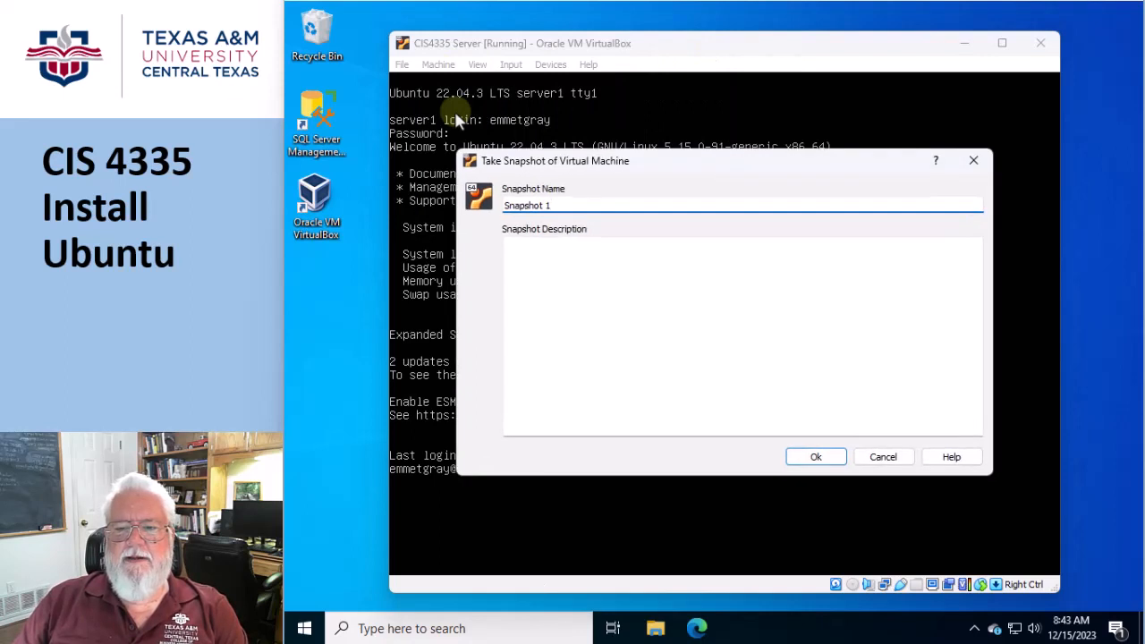
pyautogui.moveTo(563, 205); pyautogui.dragTo(491, 206)
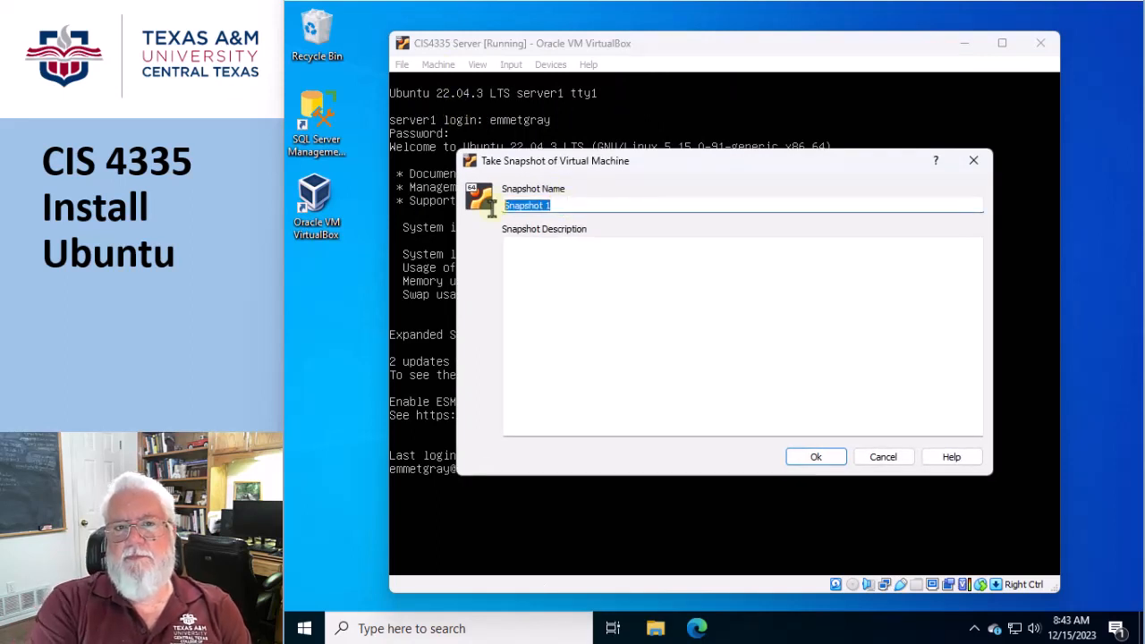
pyautogui.write('Install ')
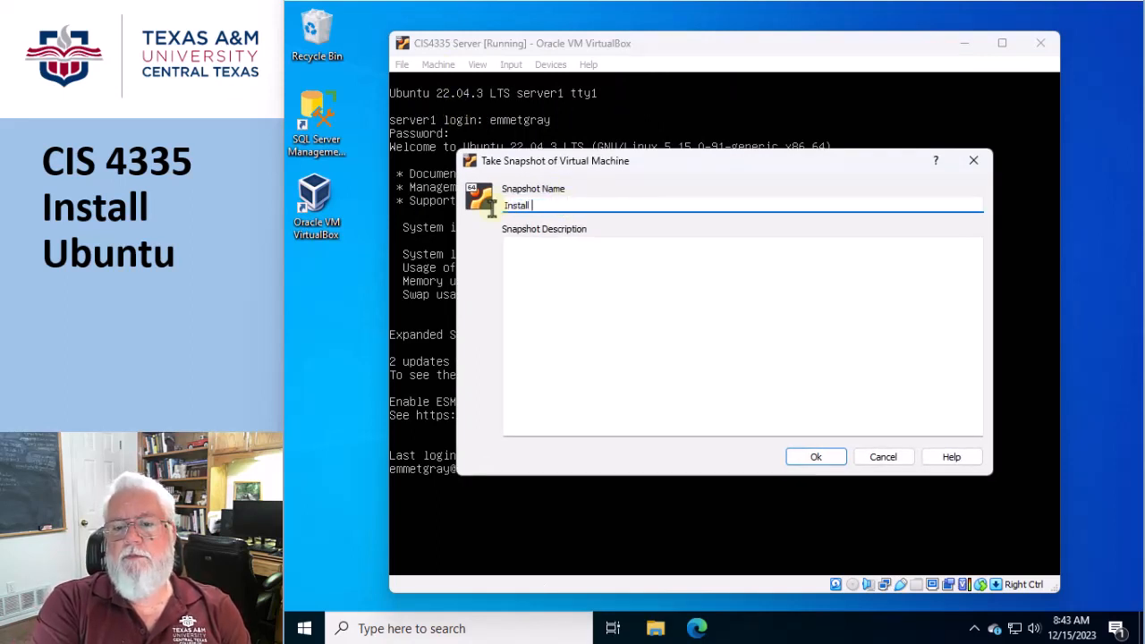
pyautogui.write('Complete')
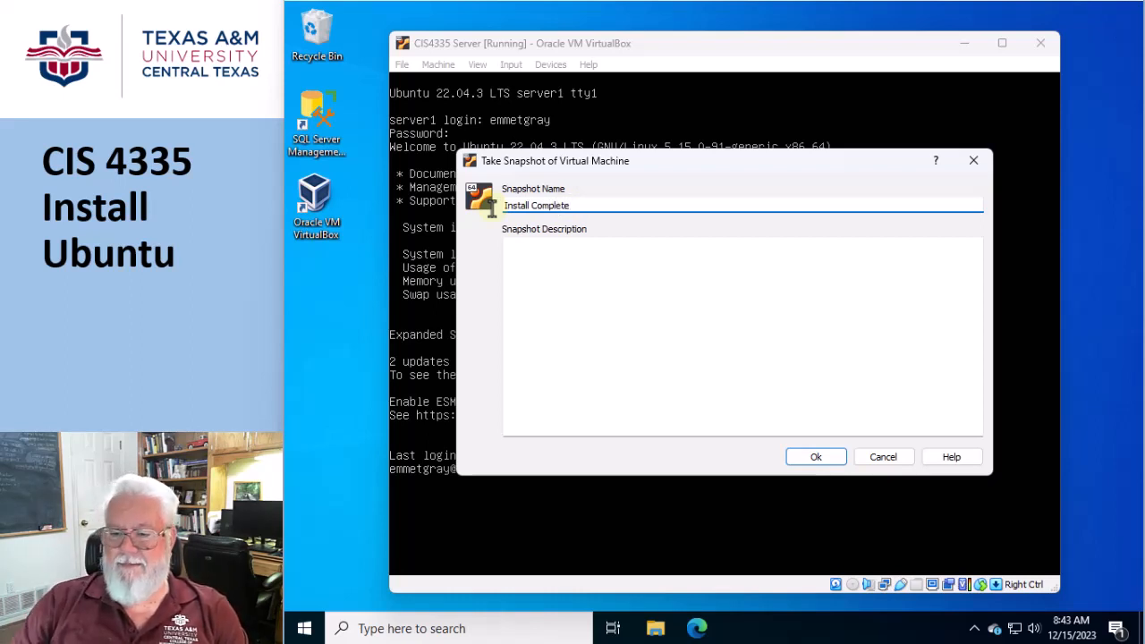
pyautogui.click(810, 459)
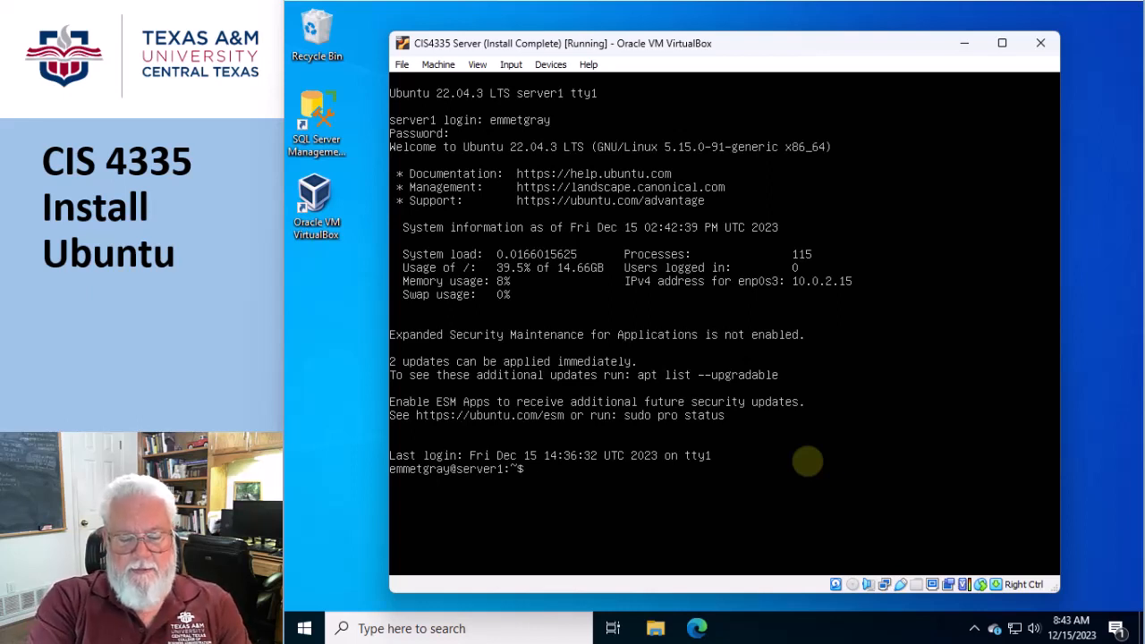
# Shut down the Ubuntu server with the 'shutdown now' command
pyautogui.write('shutdown')
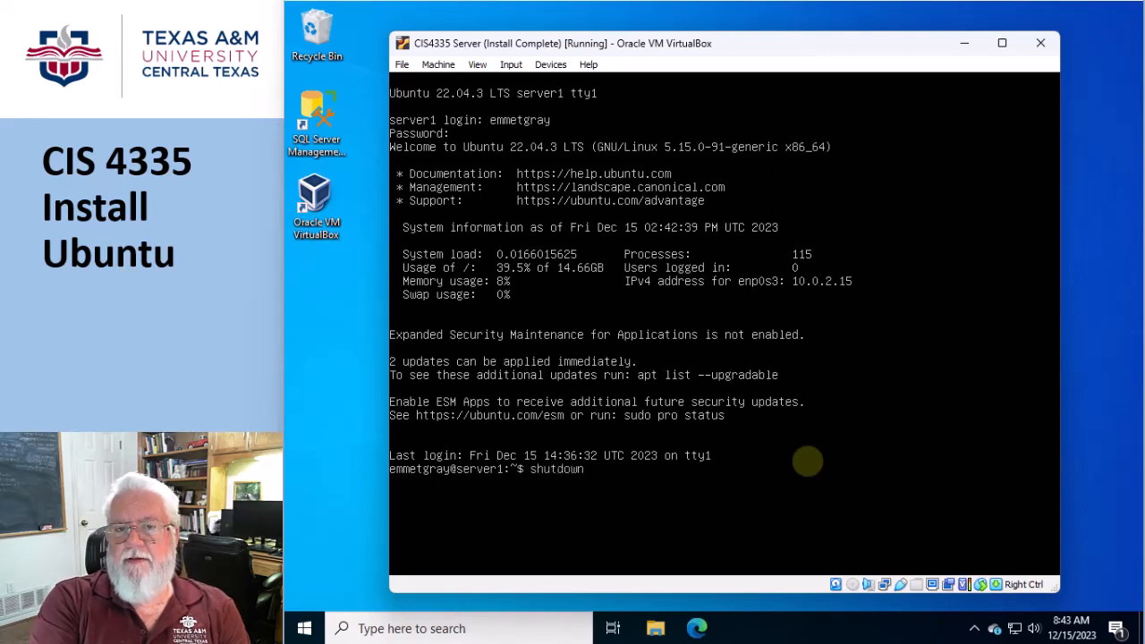
pyautogui.write(' now')
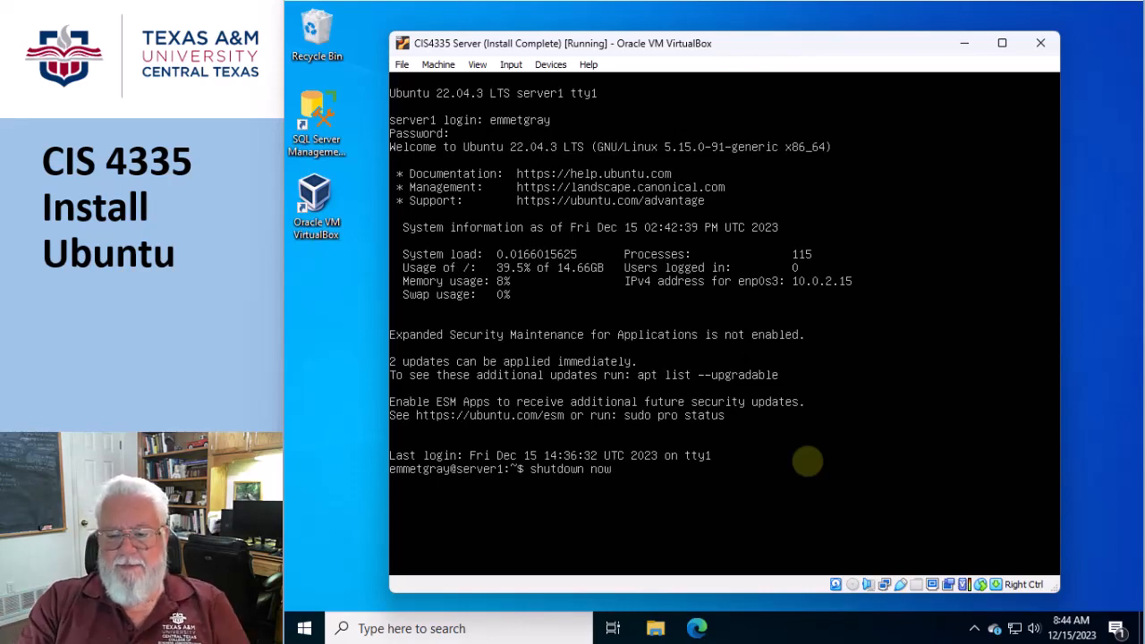
pyautogui.press('Return')
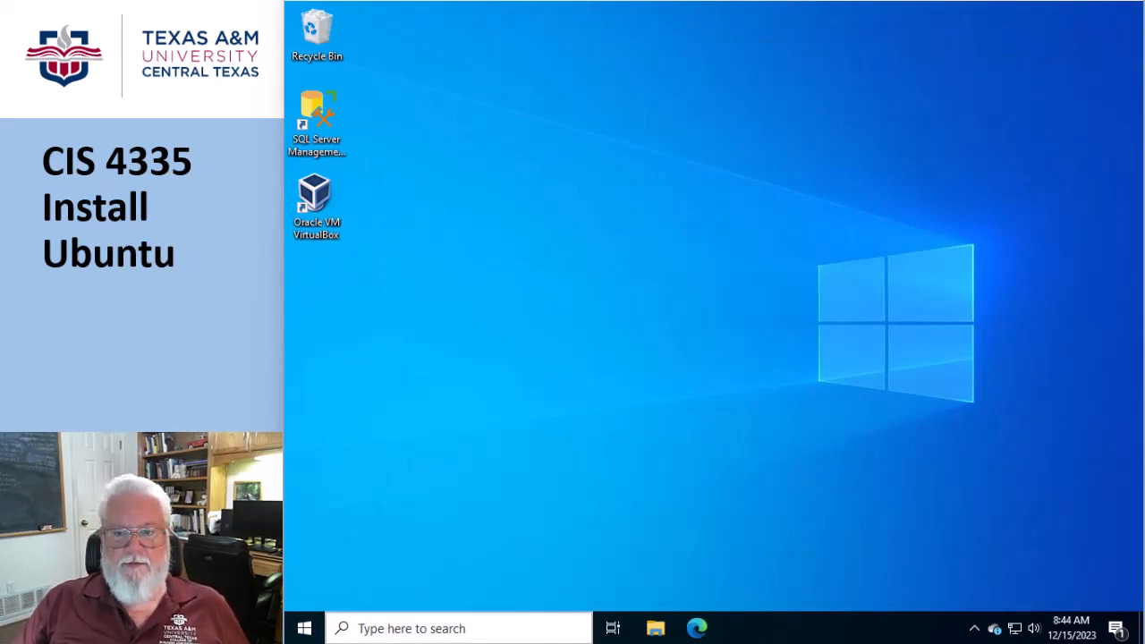
# Switch to the VirtualBox Manager window with Alt+Tab
pyautogui.hotkey('alt', 'Tab')
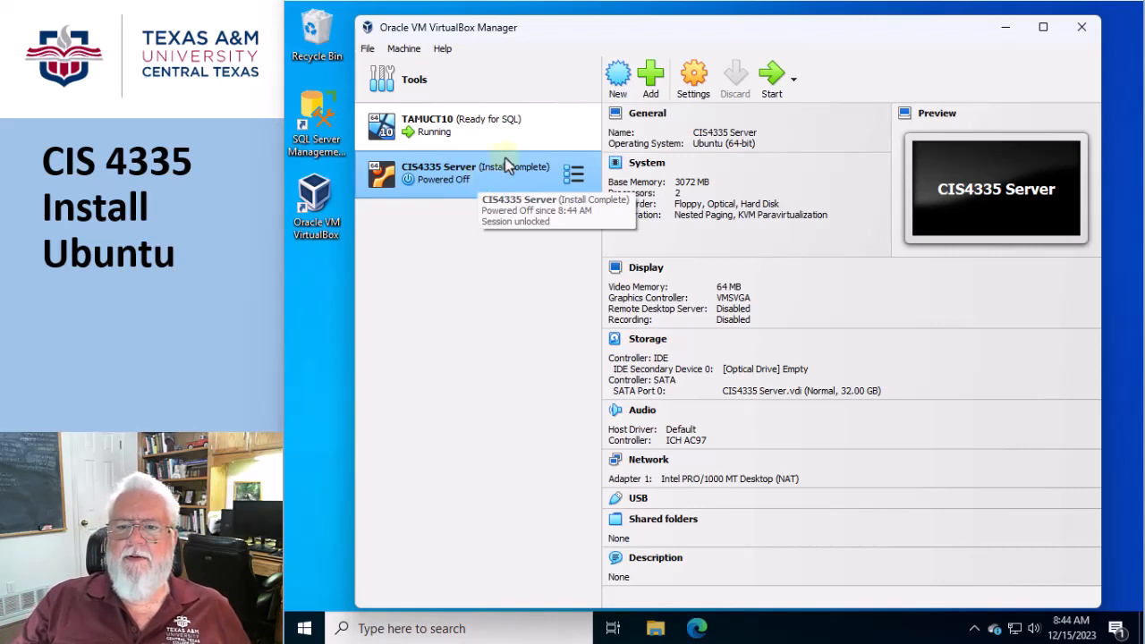
pyautogui.click(650, 77)
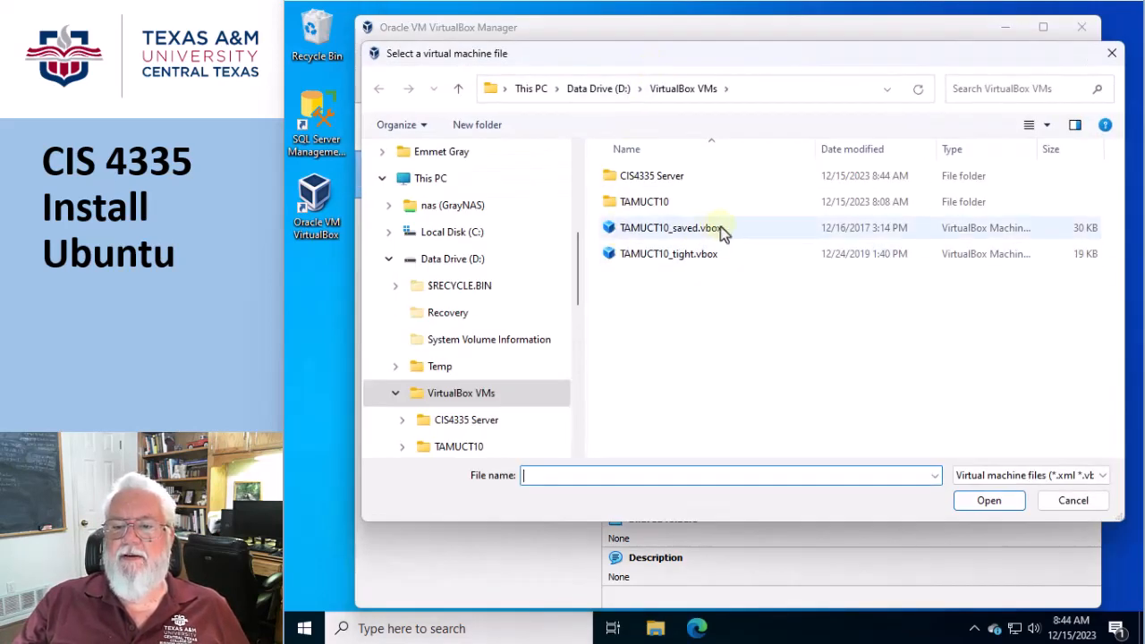
pyautogui.doubleClick(628, 183)
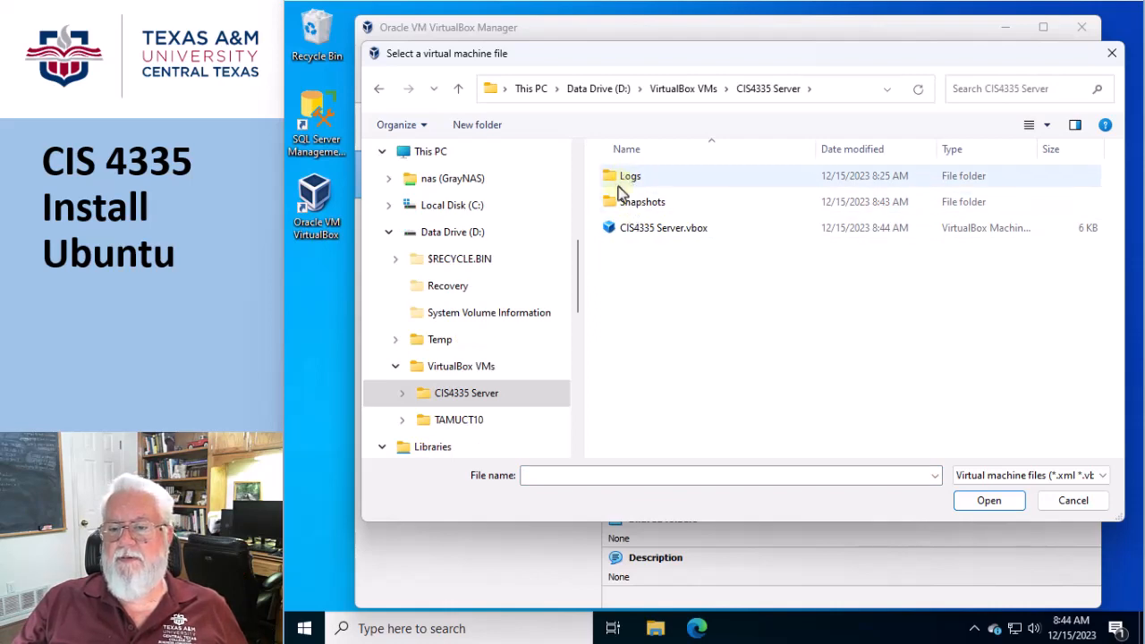
pyautogui.click(1110, 56)
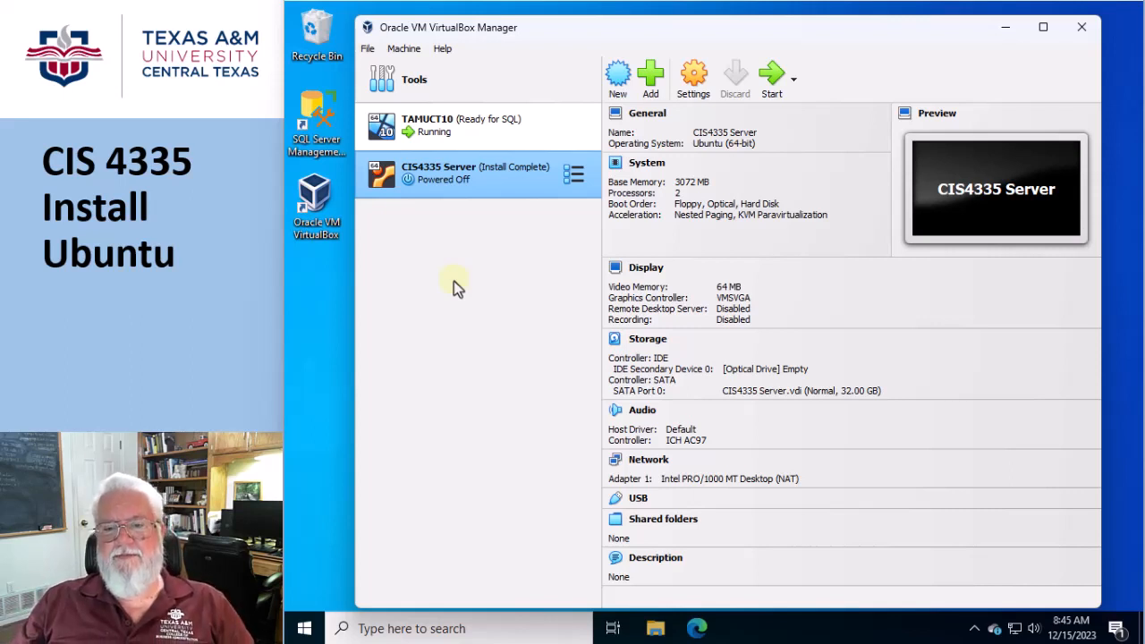
# Start the CIS4335 Server VM and, once booted, browse the Input menu options
pyautogui.click(775, 79)
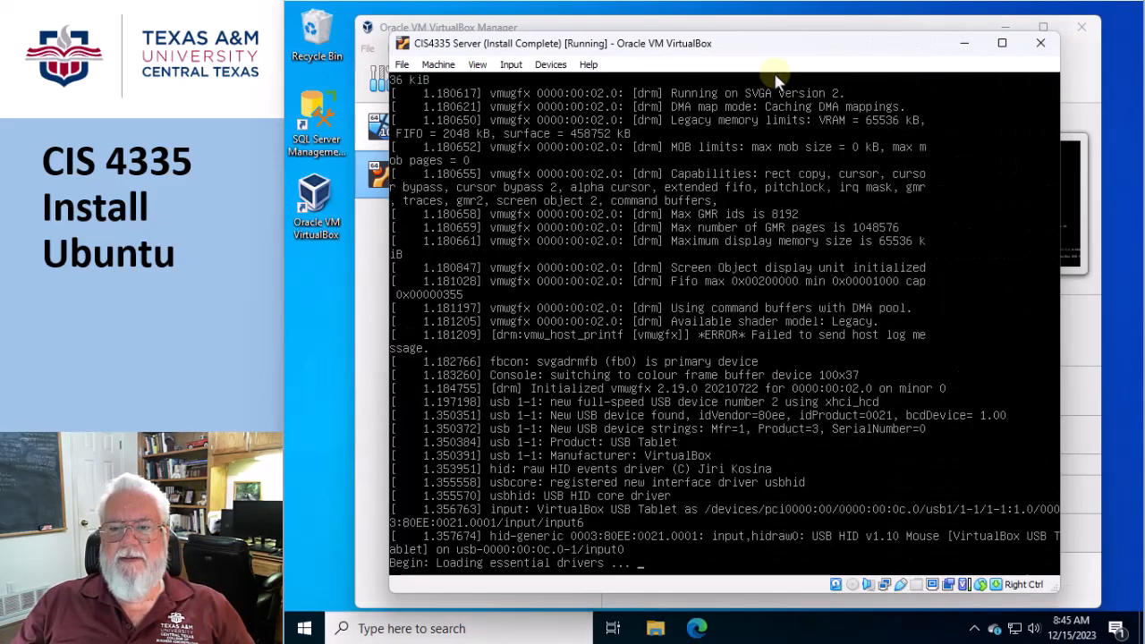
pyautogui.click(512, 66)
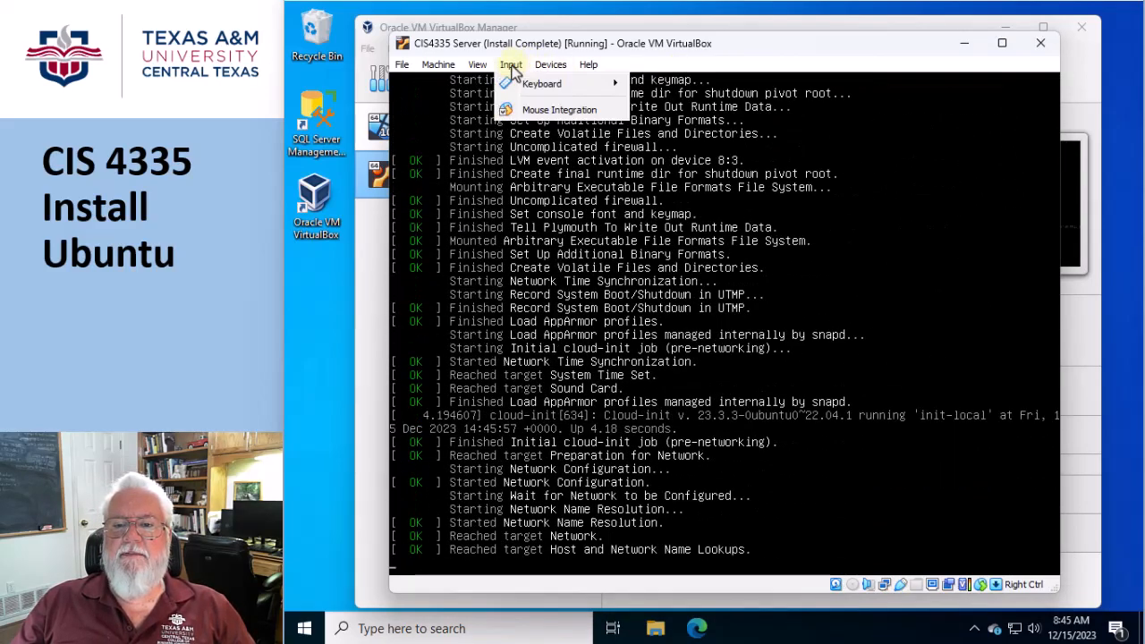
pyautogui.moveTo(520, 87)
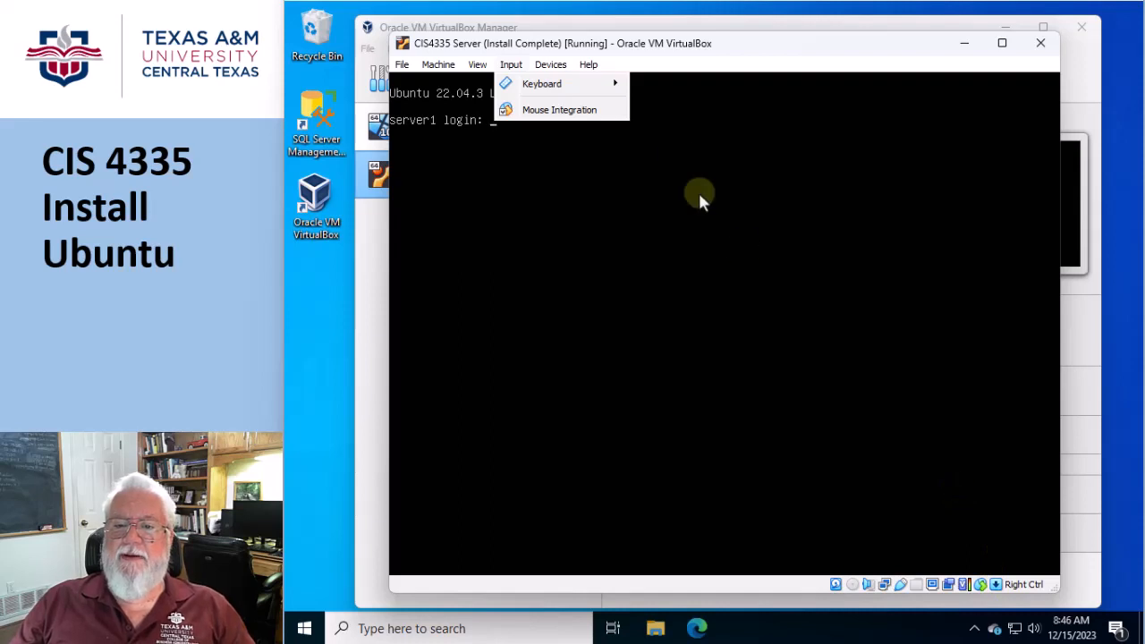
pyautogui.moveTo(573, 90)
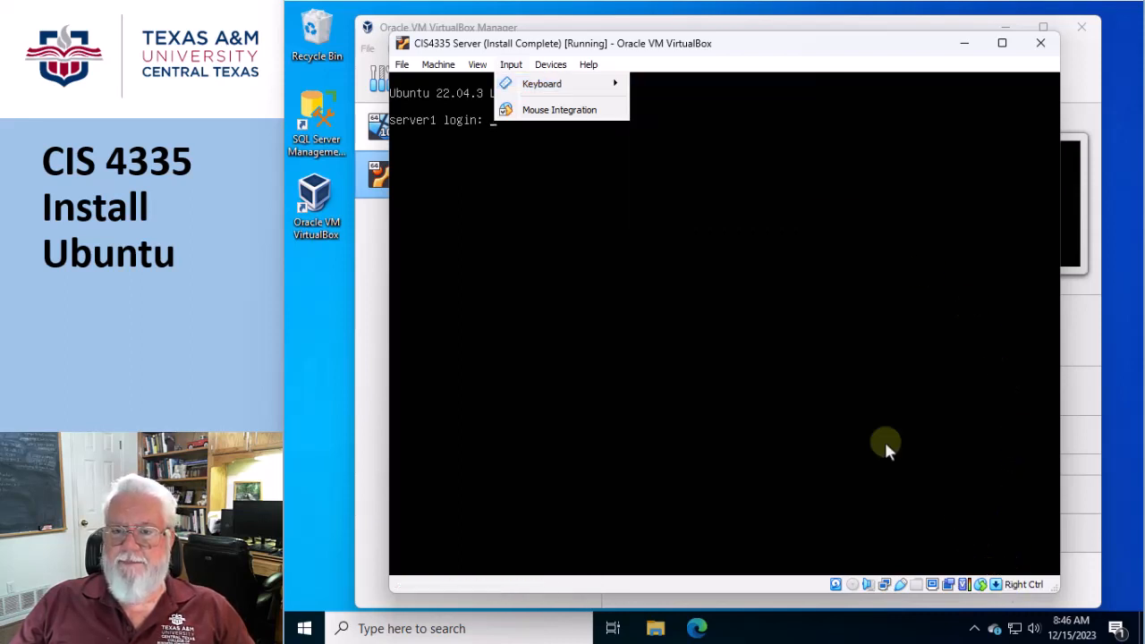
# Dismiss the Input menu and bring up the VM window's View menu
pyautogui.click(795, 56)
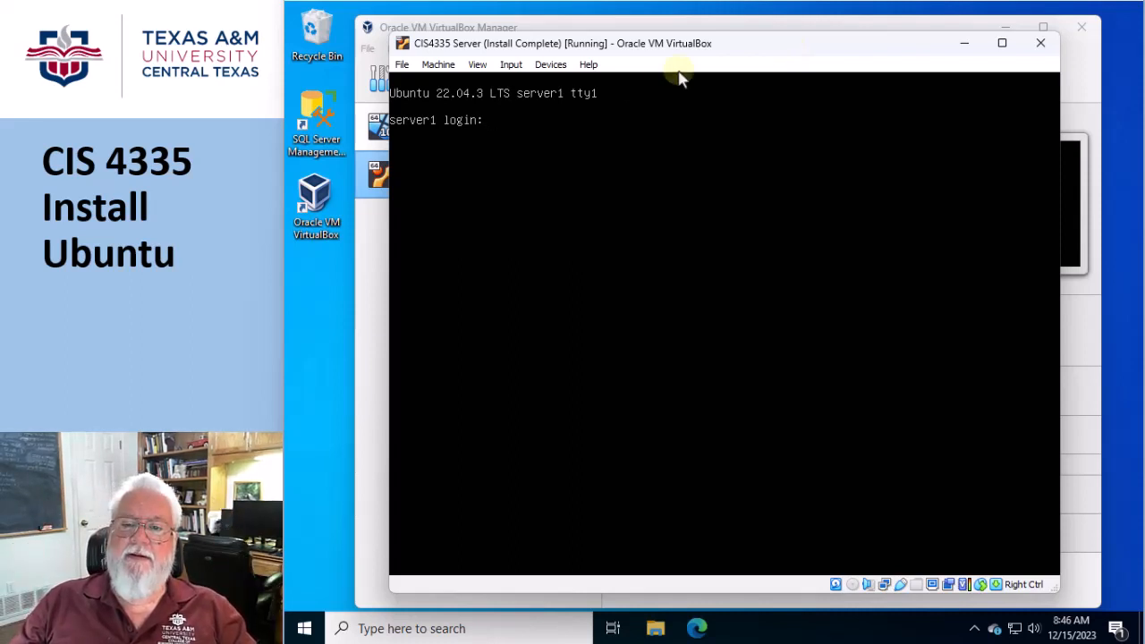
pyautogui.click(475, 67)
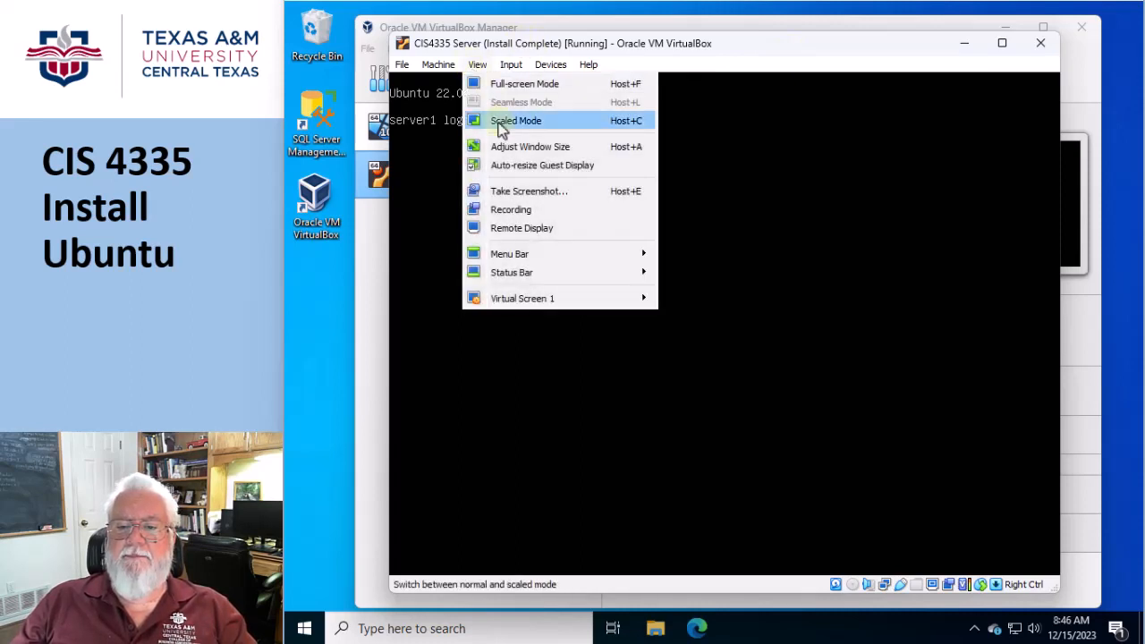
# Save a screenshot of the login screen under the suggested PNG file name
pyautogui.click(522, 192)
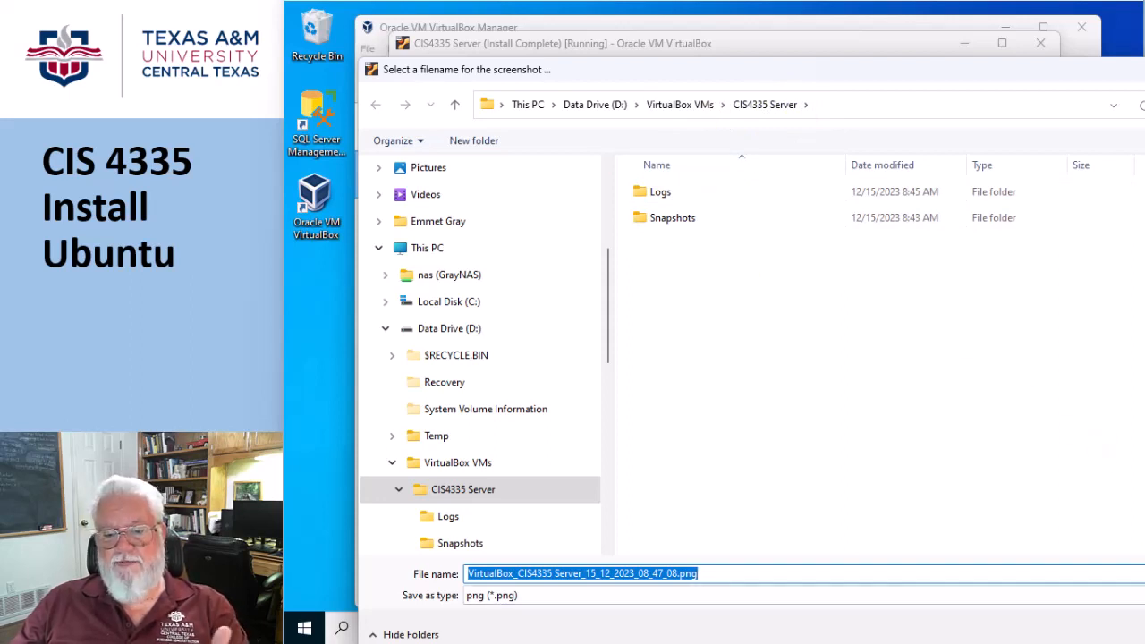
pyautogui.press('Return')
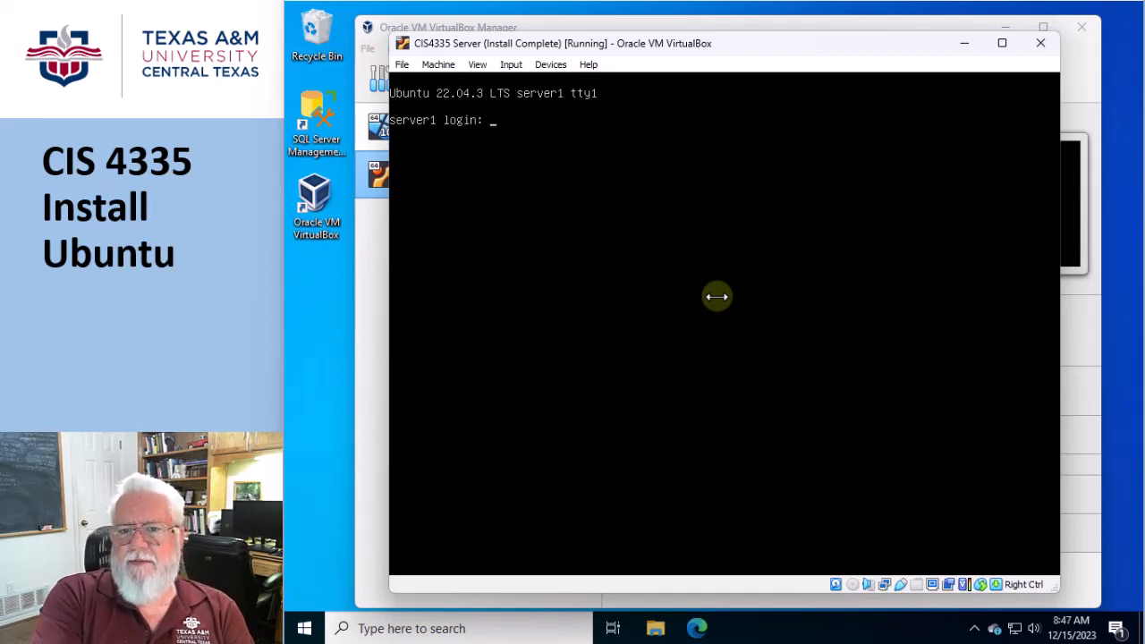
# Log in at the server1 console prompt with the user's login name and password
pyautogui.write('emmetgray')
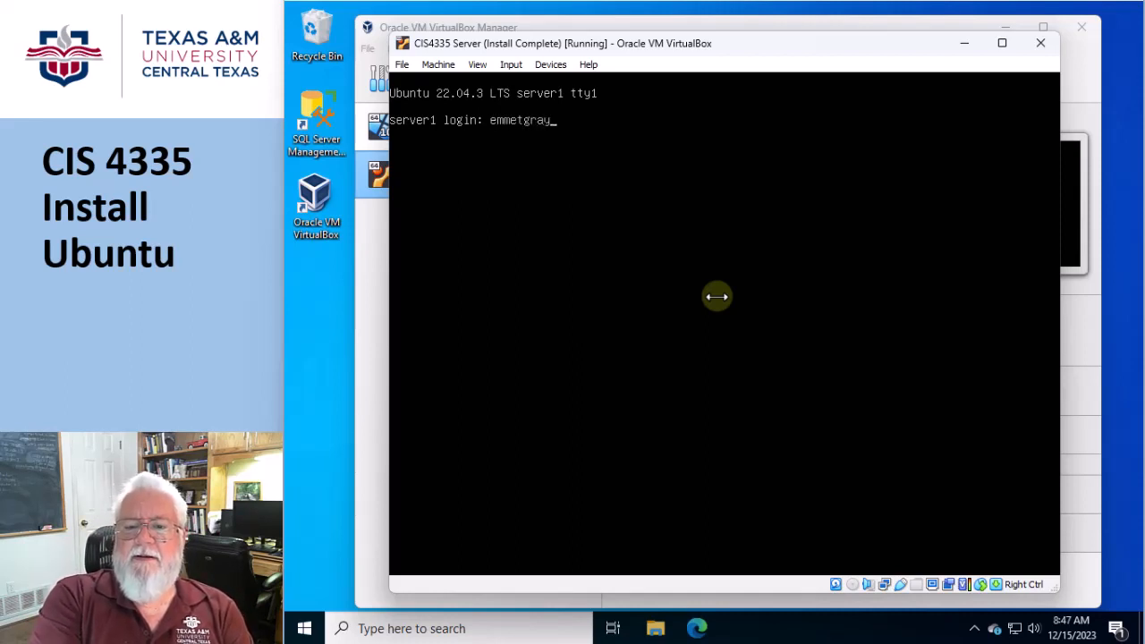
pyautogui.press('Return')
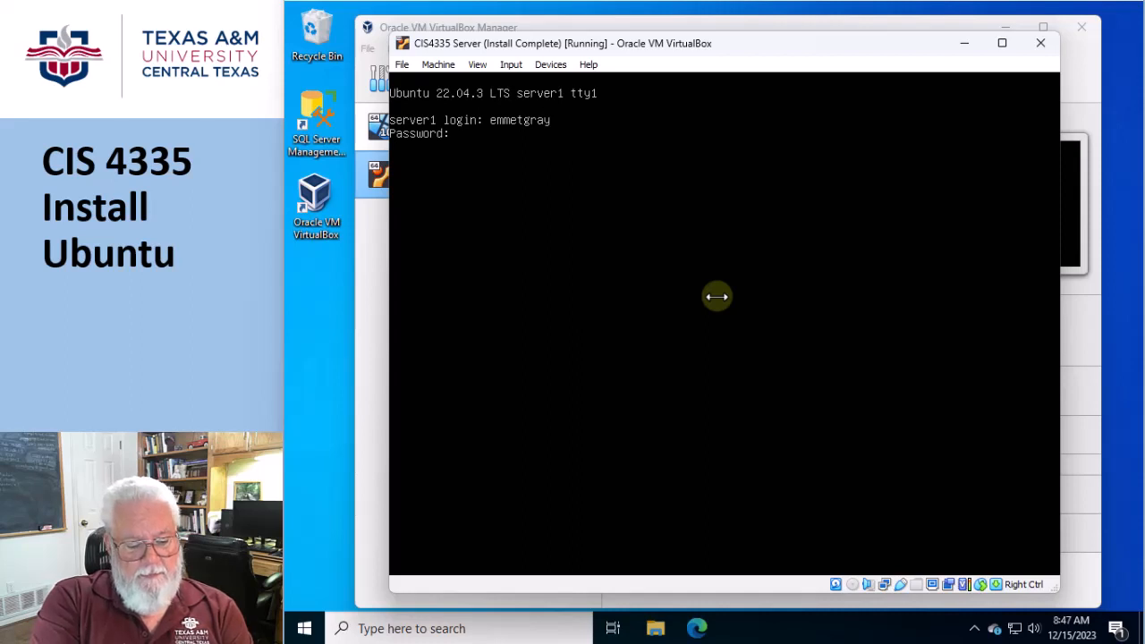
pyautogui.press('Return')
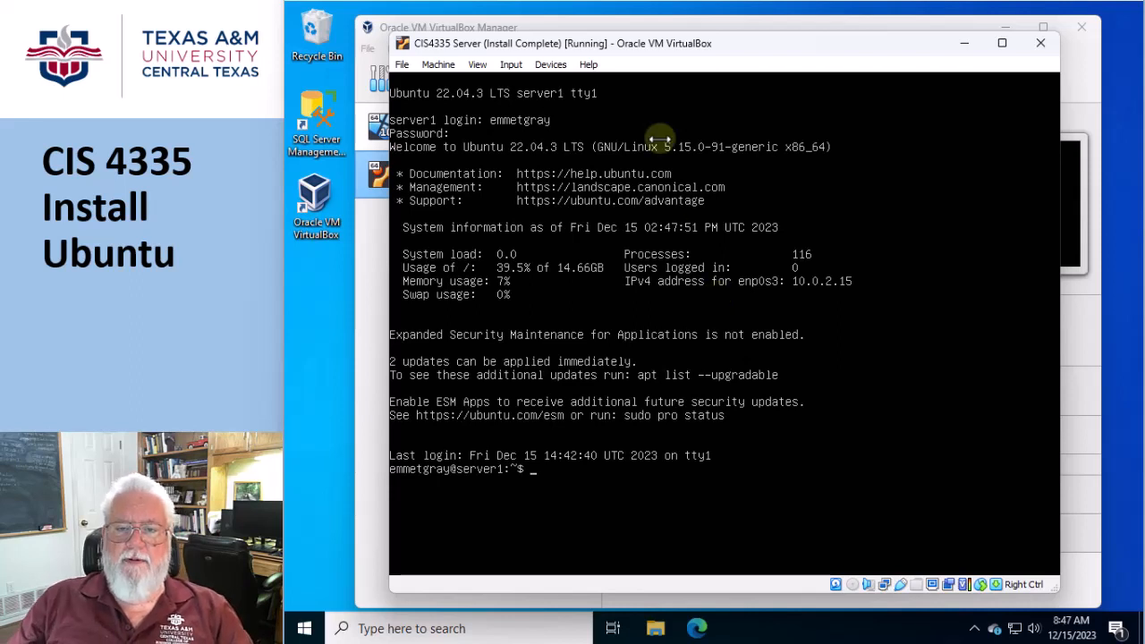
# Glance at the Machine menu, then use the window's close button to request closing the VM
pyautogui.click(430, 69)
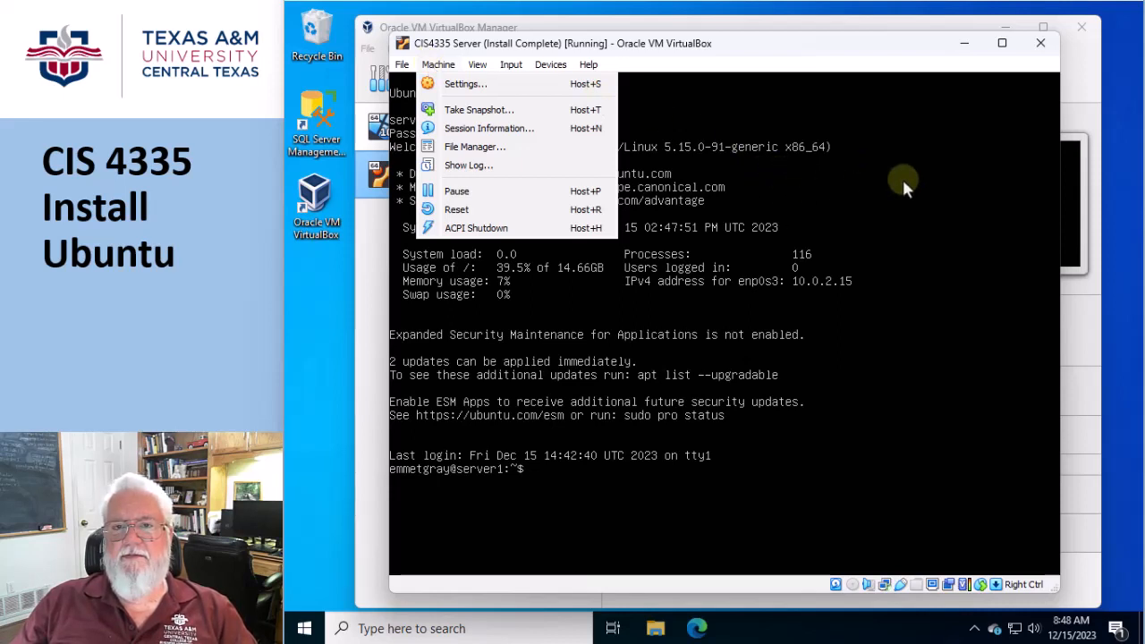
pyautogui.click(769, 46)
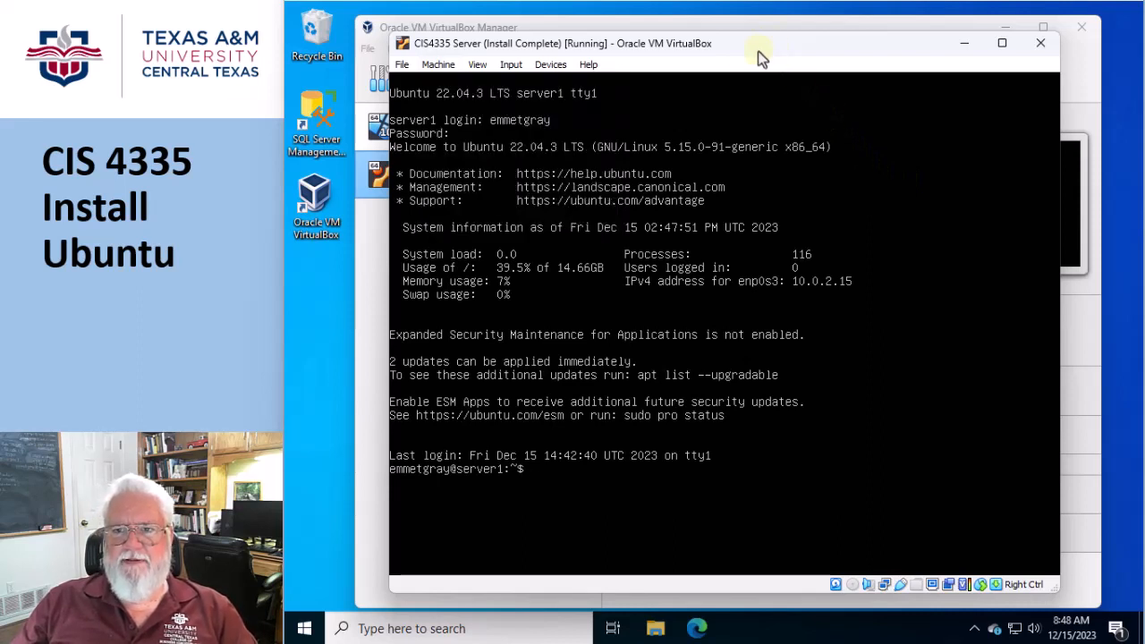
pyautogui.click(1040, 45)
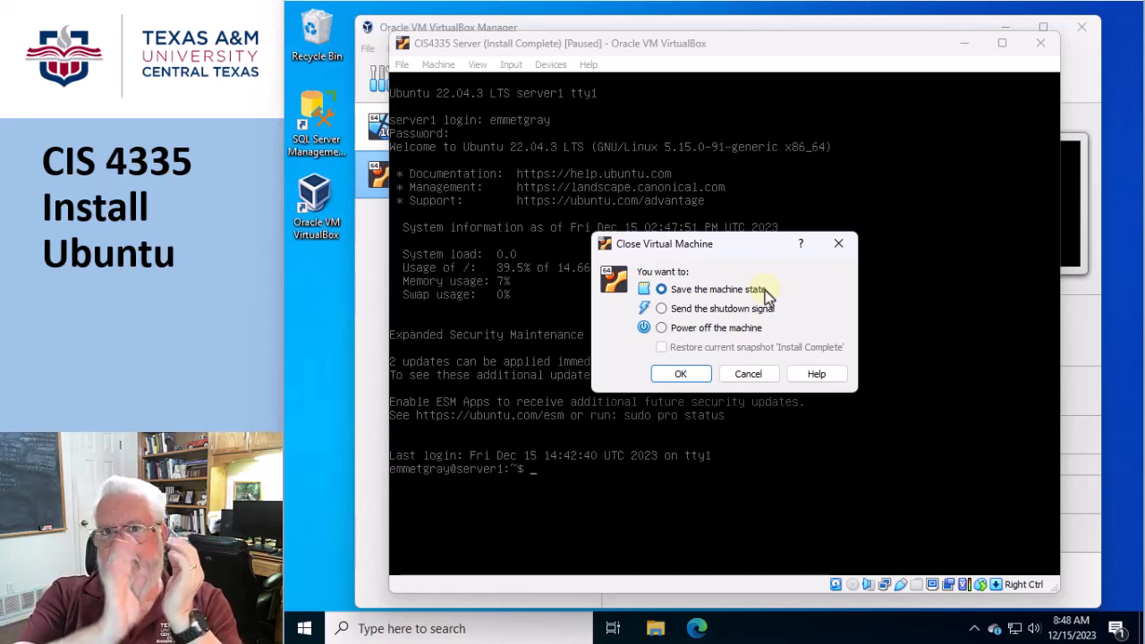
# Cancel the Close Virtual Machine dialog so the server resumes running
pyautogui.click(750, 374)
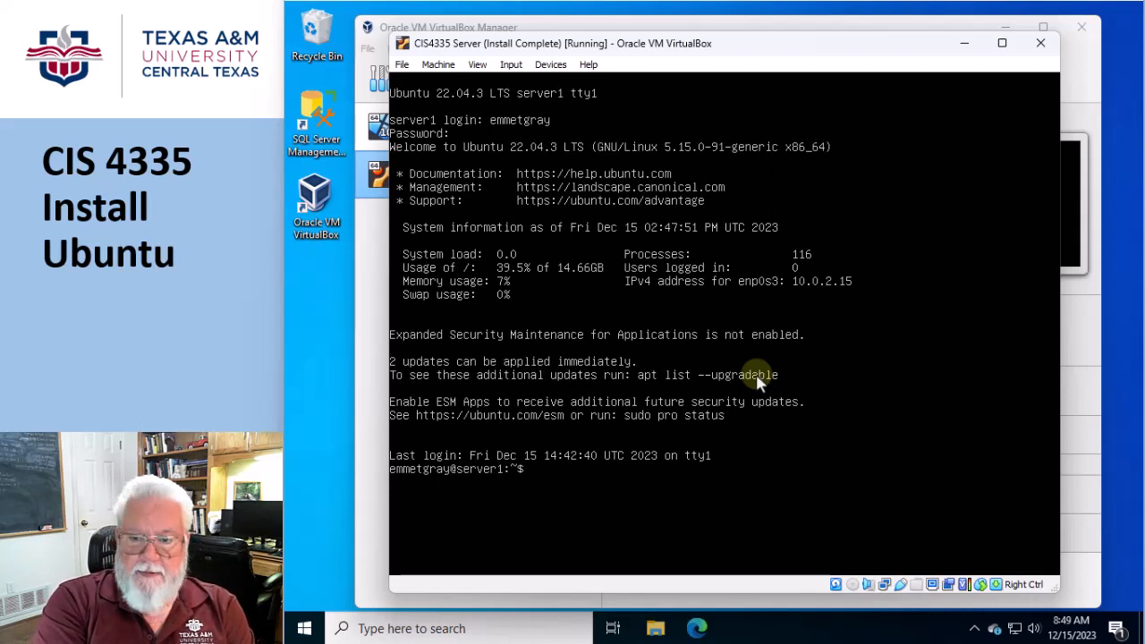
# Run sudo apt-get install build-essential dkms linux-headers-$(uname -r) and enter the sudo password
pyautogui.write('sud')
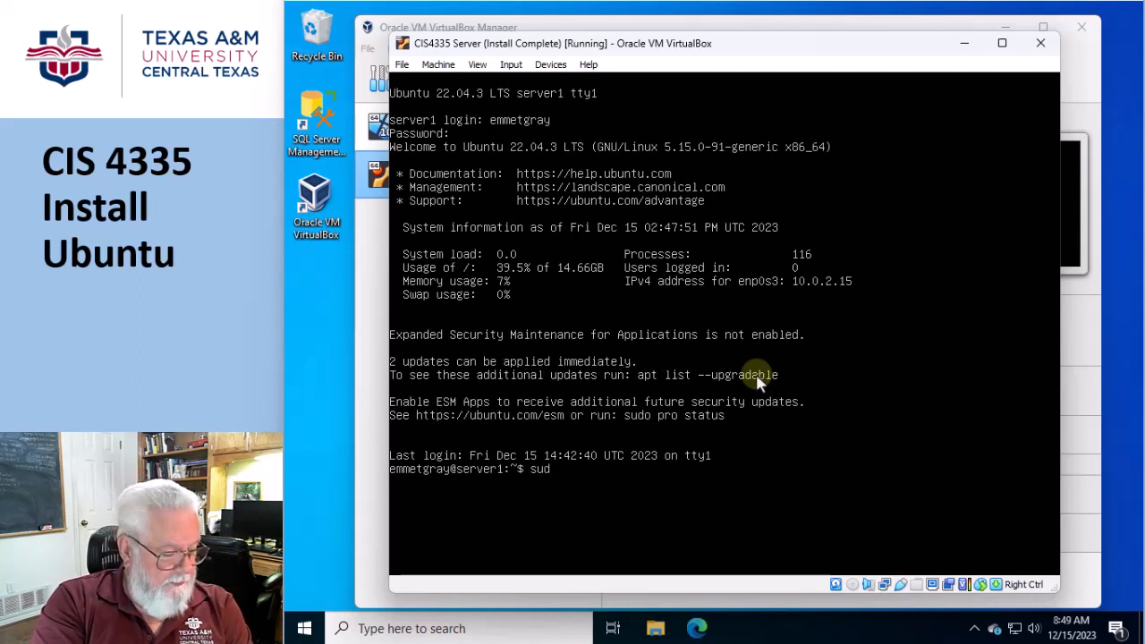
pyautogui.write('o')
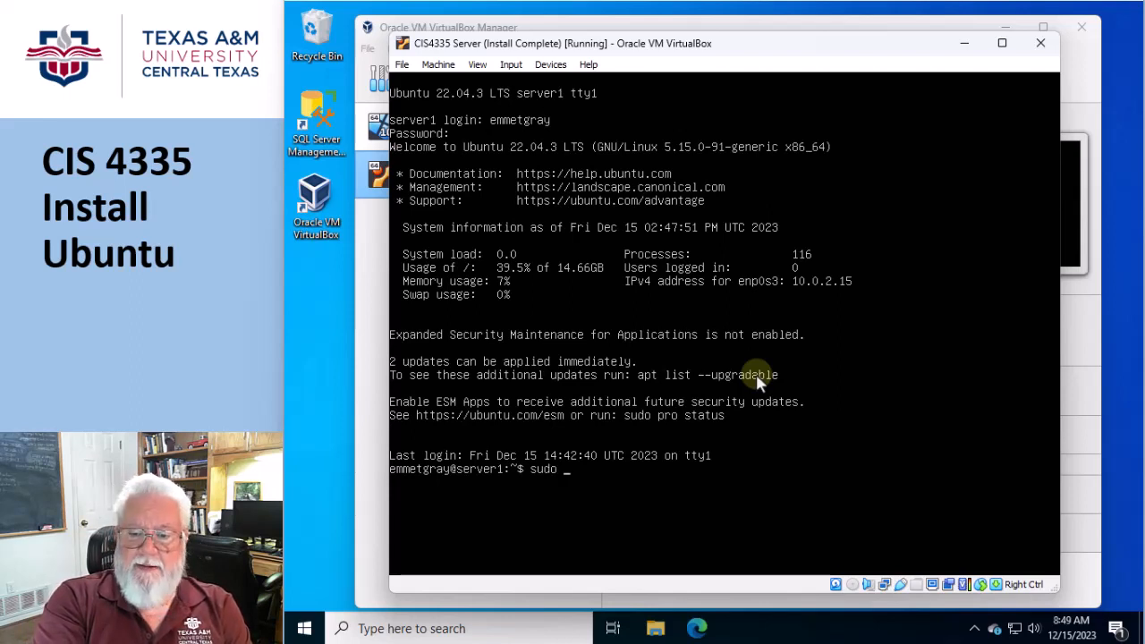
pyautogui.write('apt-get')
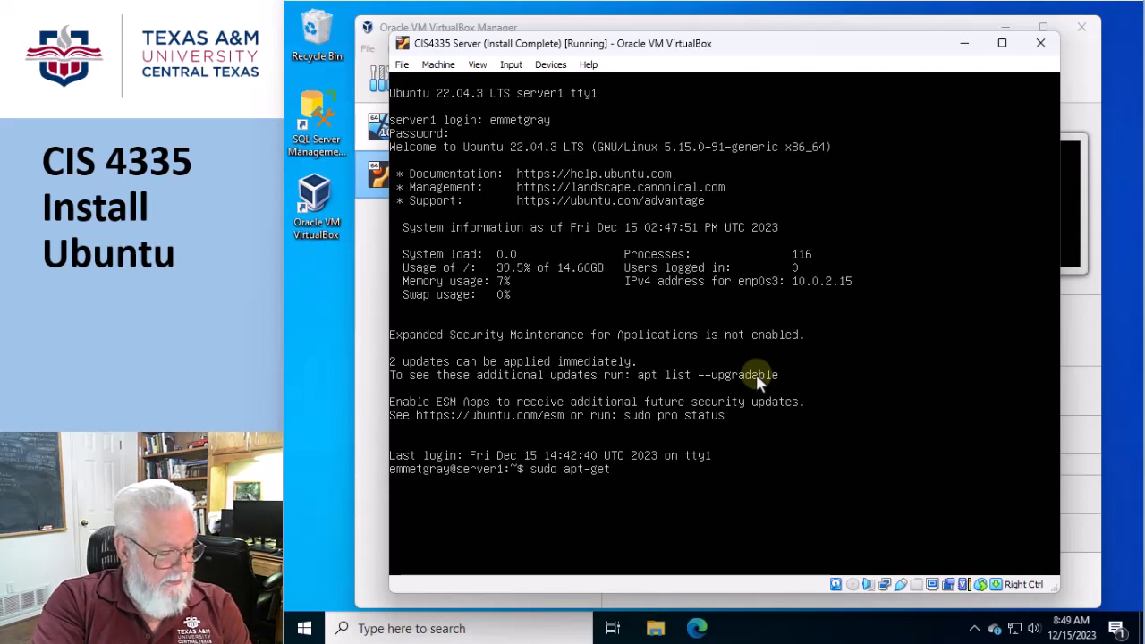
pyautogui.write(' instl')
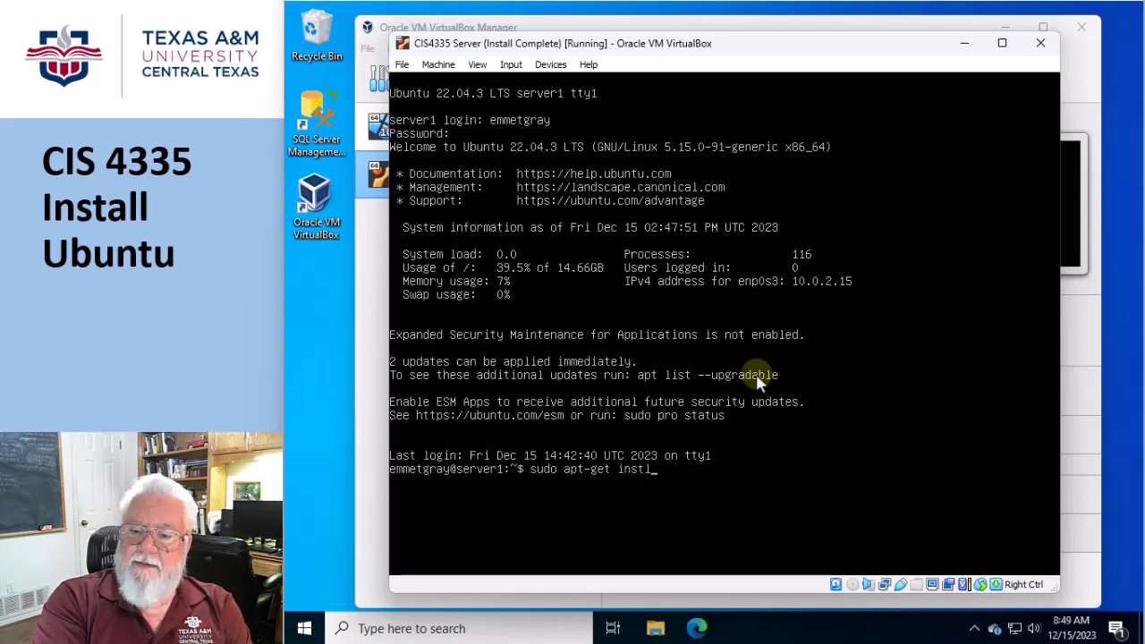
pyautogui.press('BackSpace')
pyautogui.write('all')
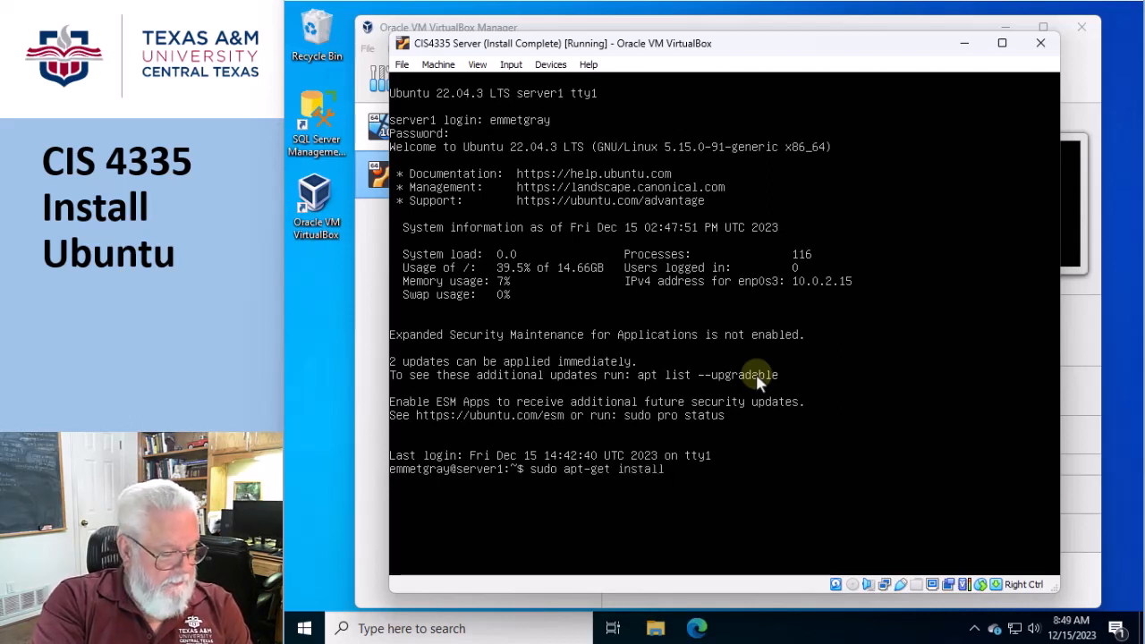
pyautogui.write(' build-')
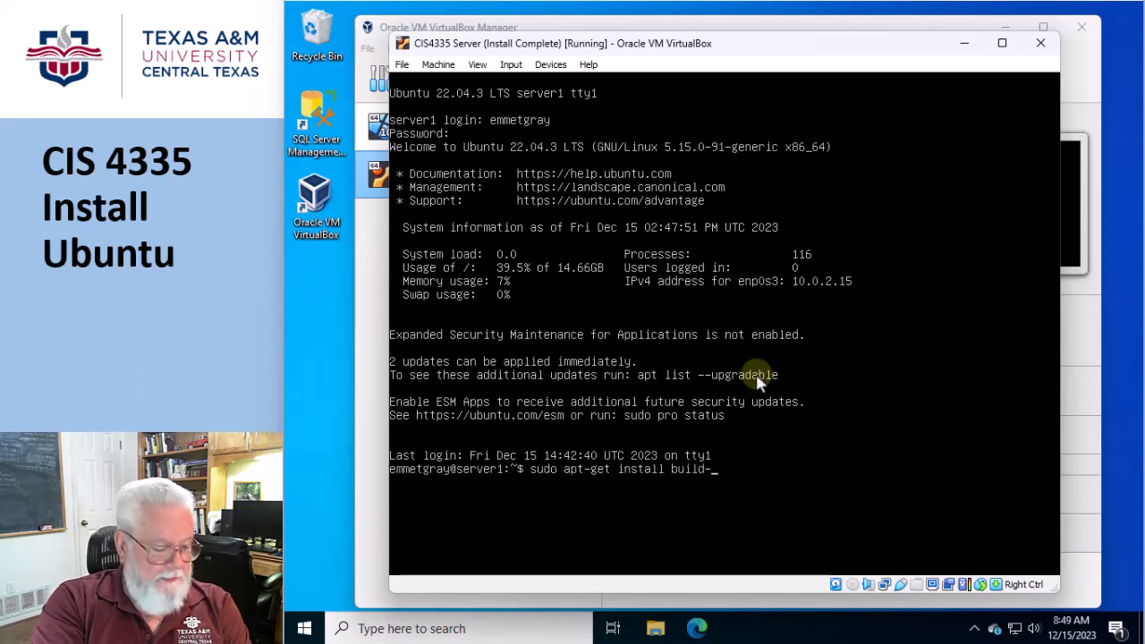
pyautogui.write('ses')
pyautogui.press('BackSpace')
pyautogui.press('BackSpace')
pyautogui.press('BackSpace')
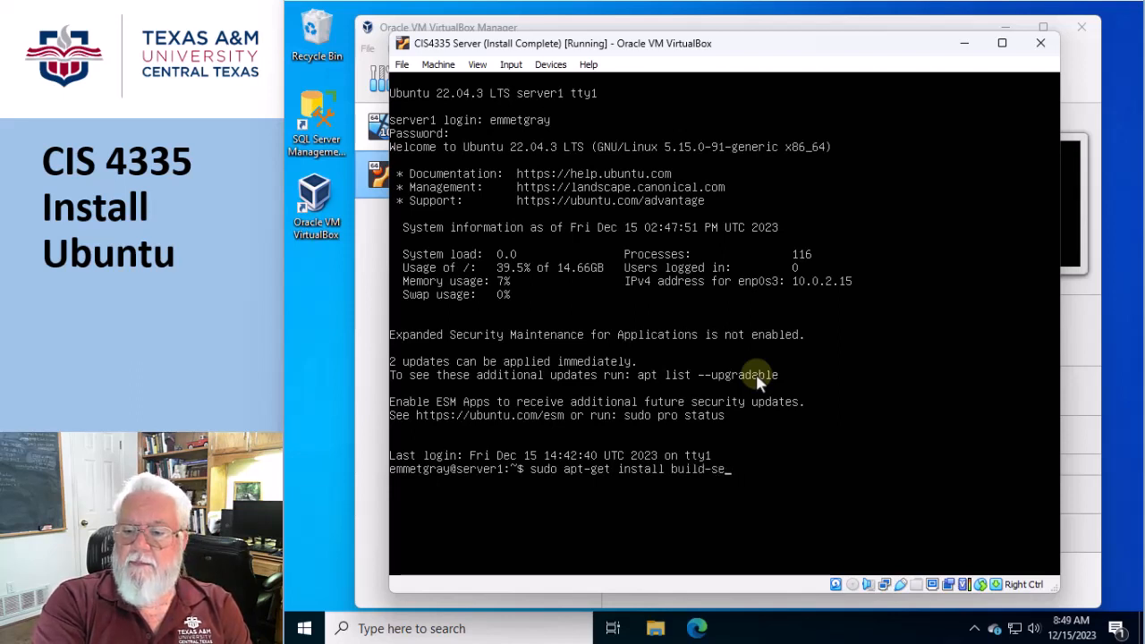
pyautogui.write('essential')
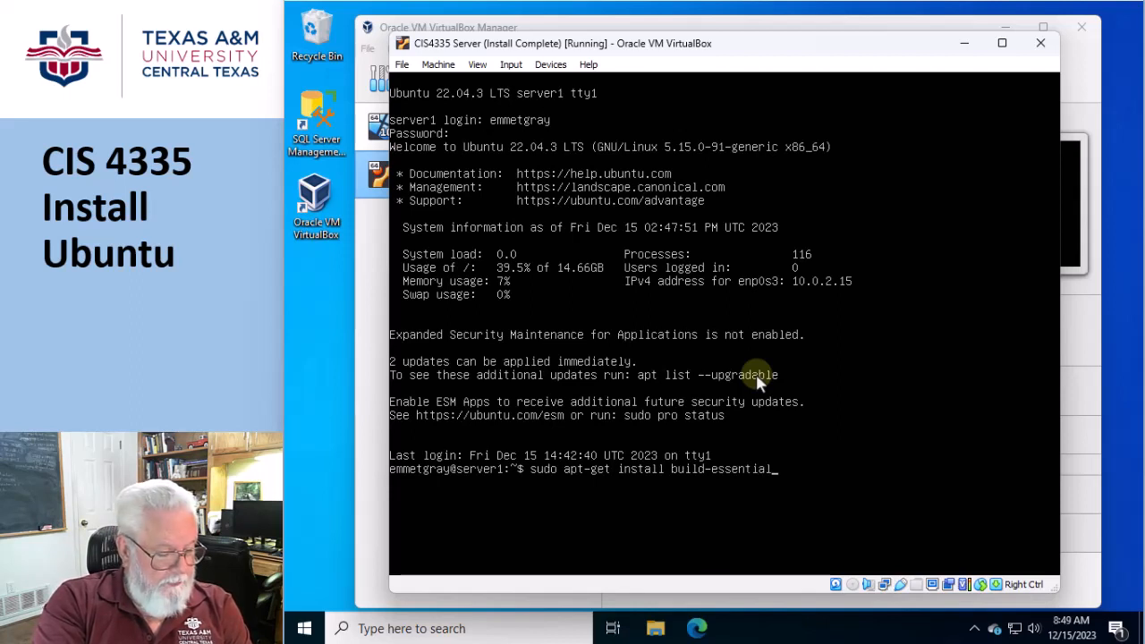
pyautogui.write(' dkms')
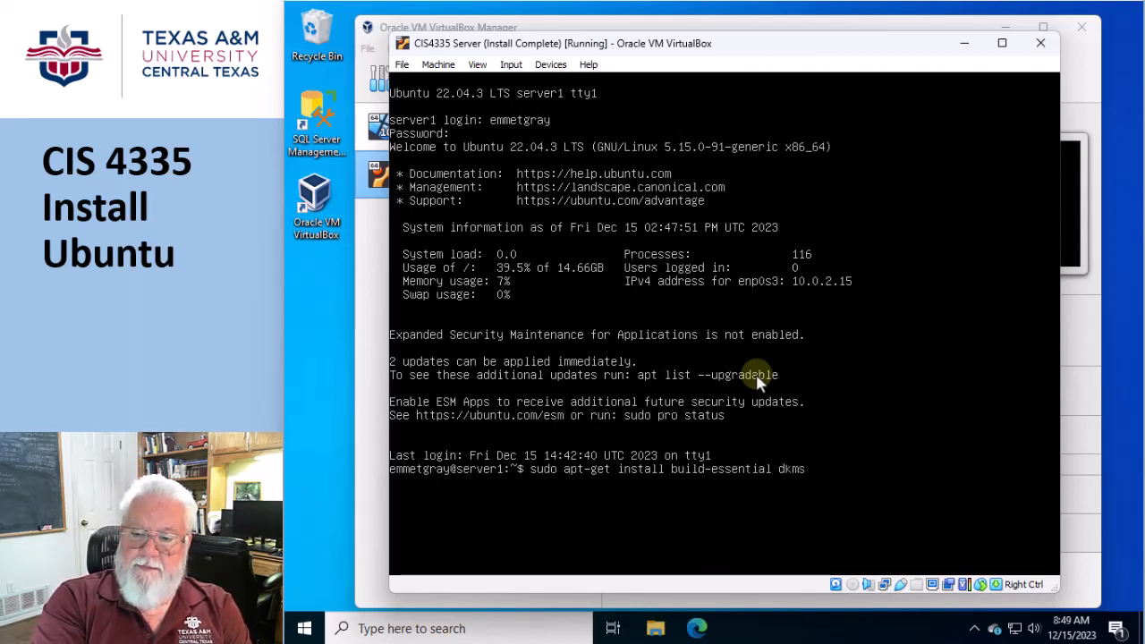
pyautogui.write(' lin')
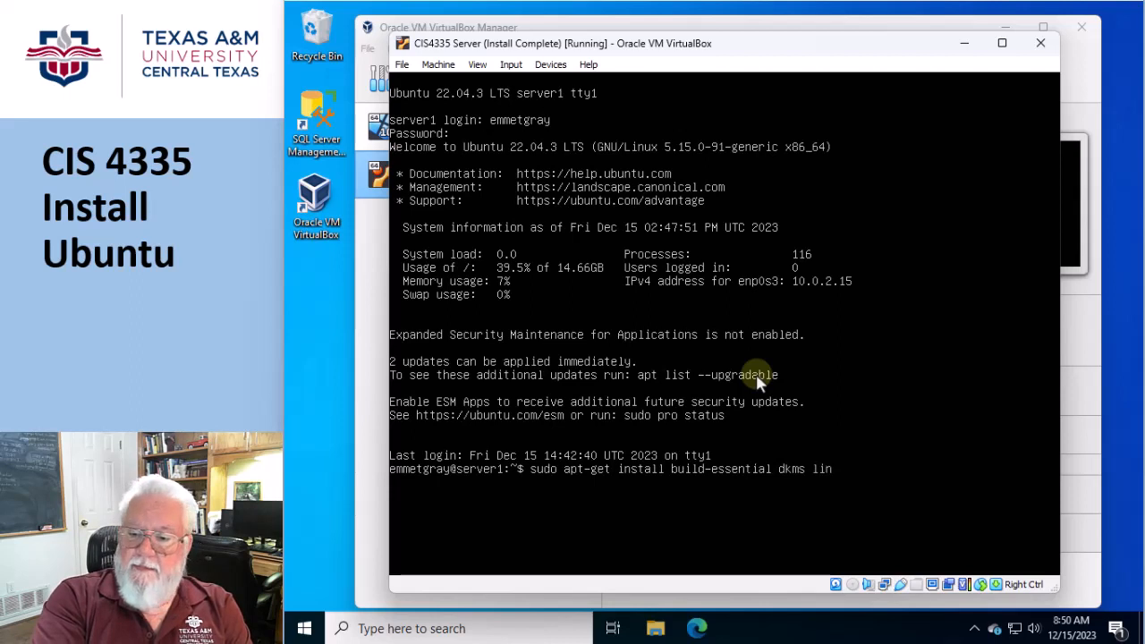
pyautogui.write('ux-')
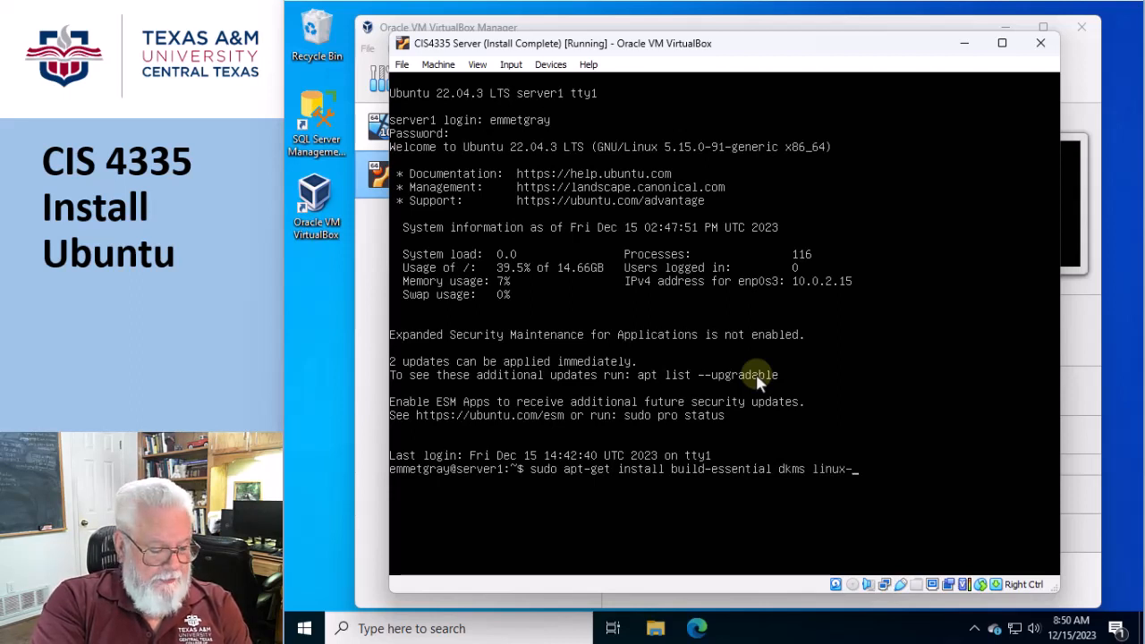
pyautogui.write('headers')
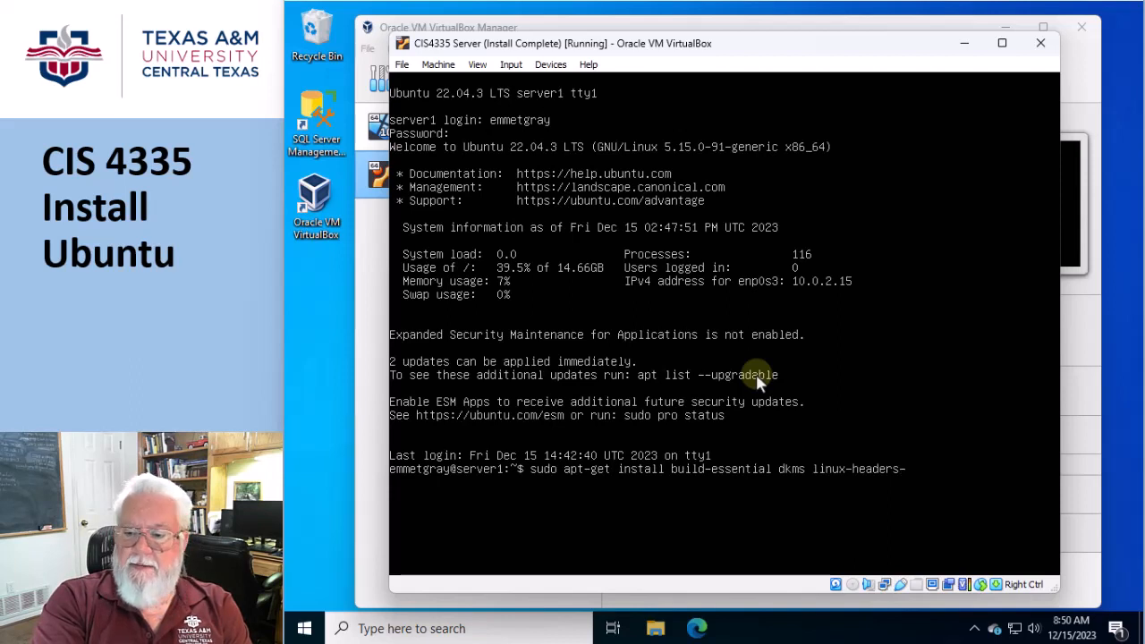
pyautogui.write('-$(u')
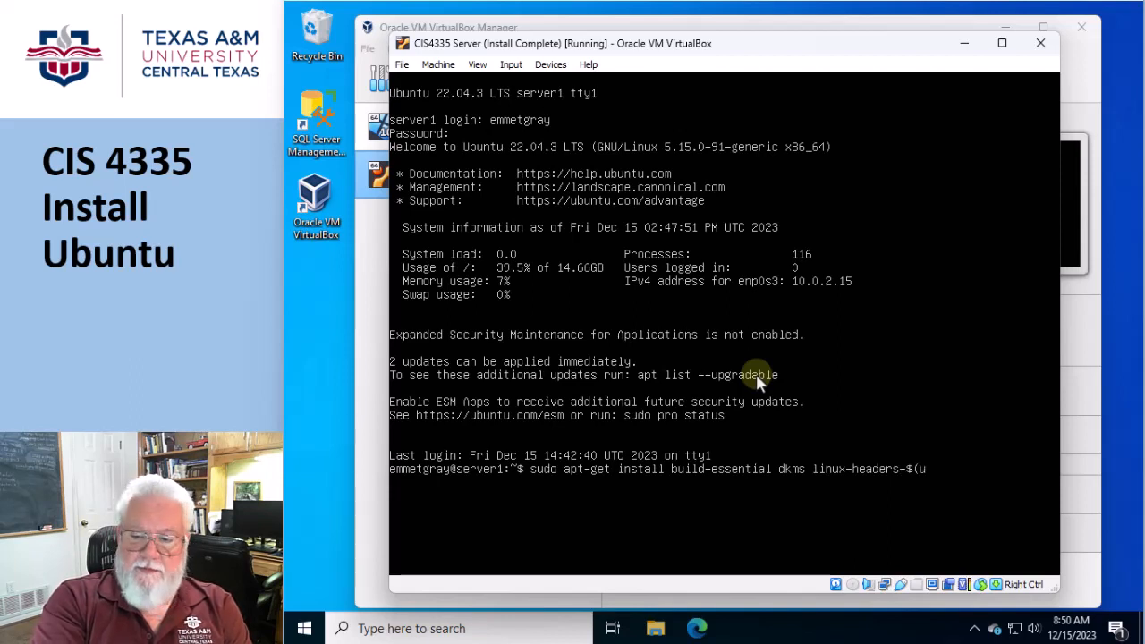
pyautogui.write('name -r)')
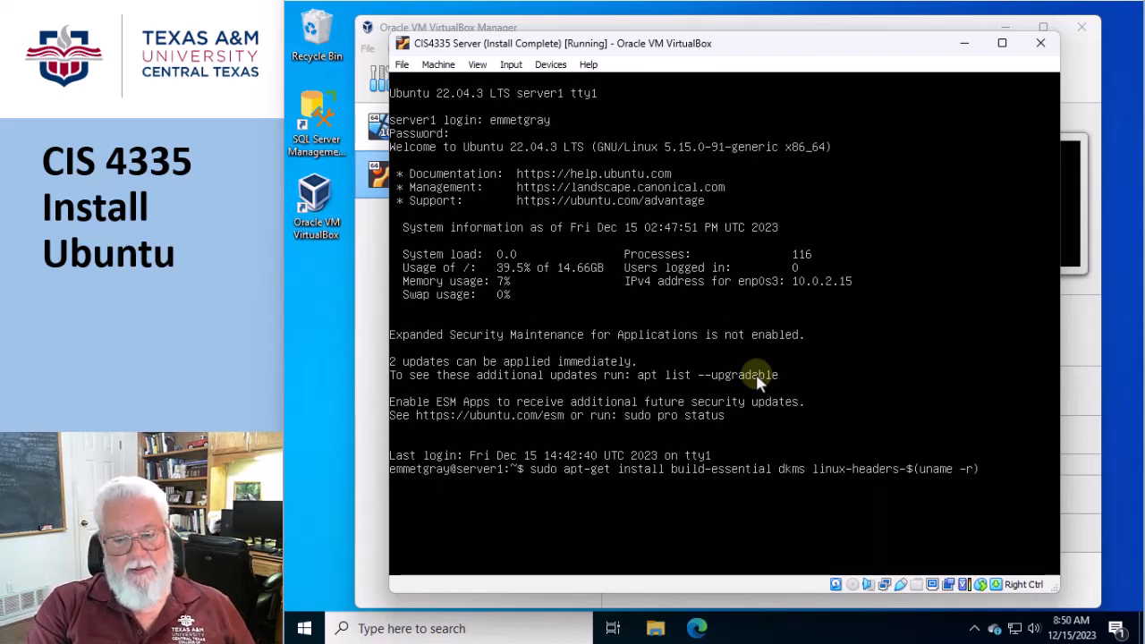
pyautogui.press('Return')
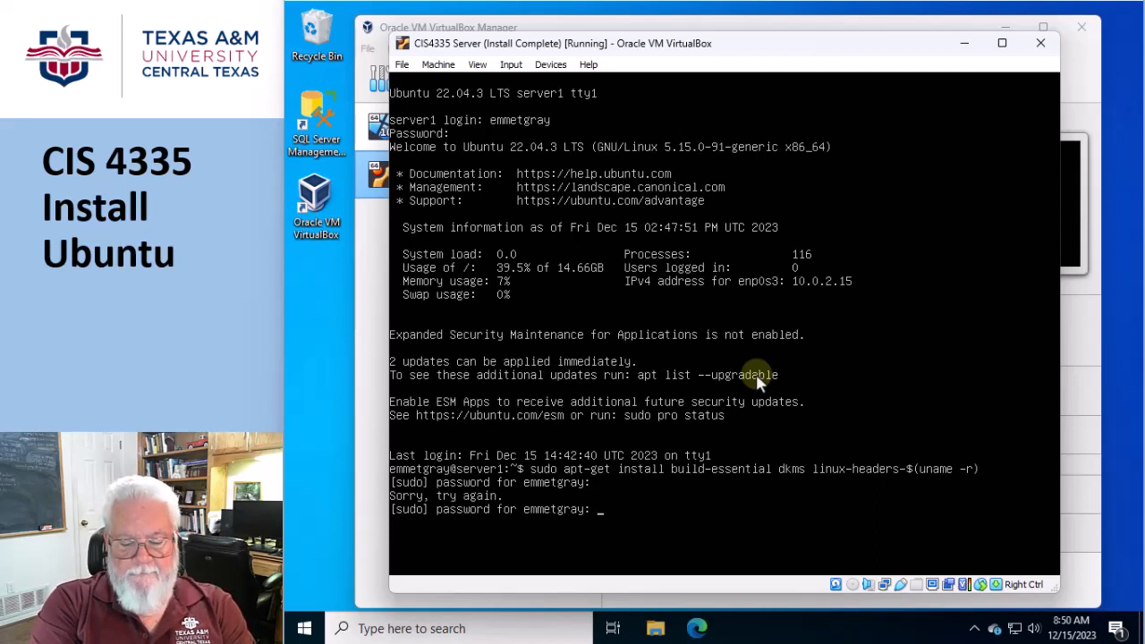
pyautogui.press('Return')
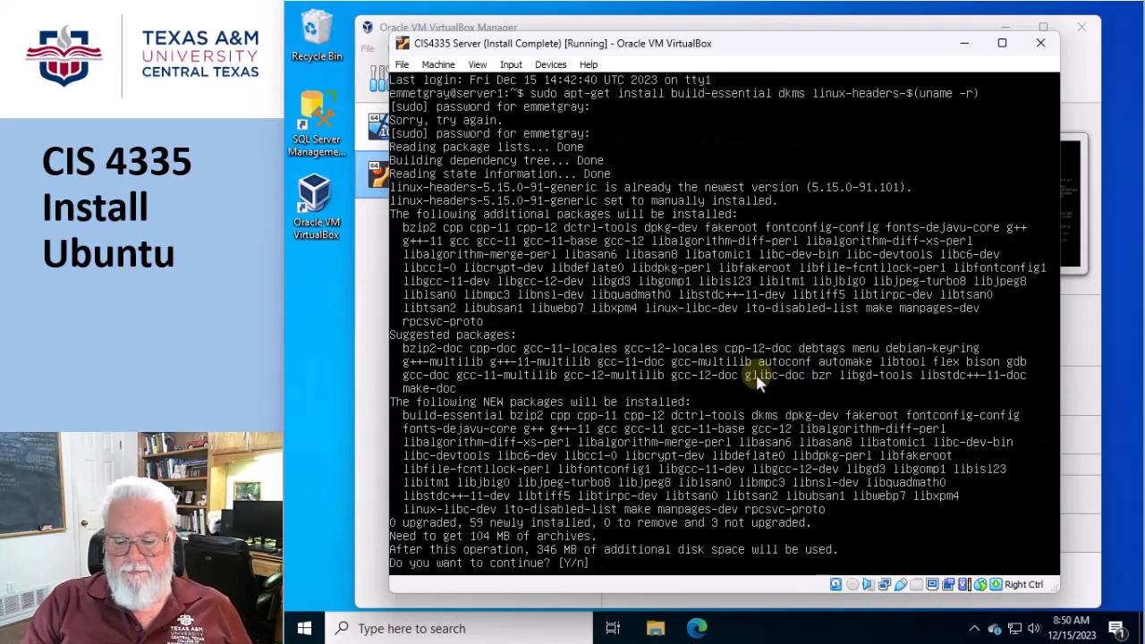
# Accept the 59 listed packages at the Y/n prompt and let apt finish installing
pyautogui.press('Return')
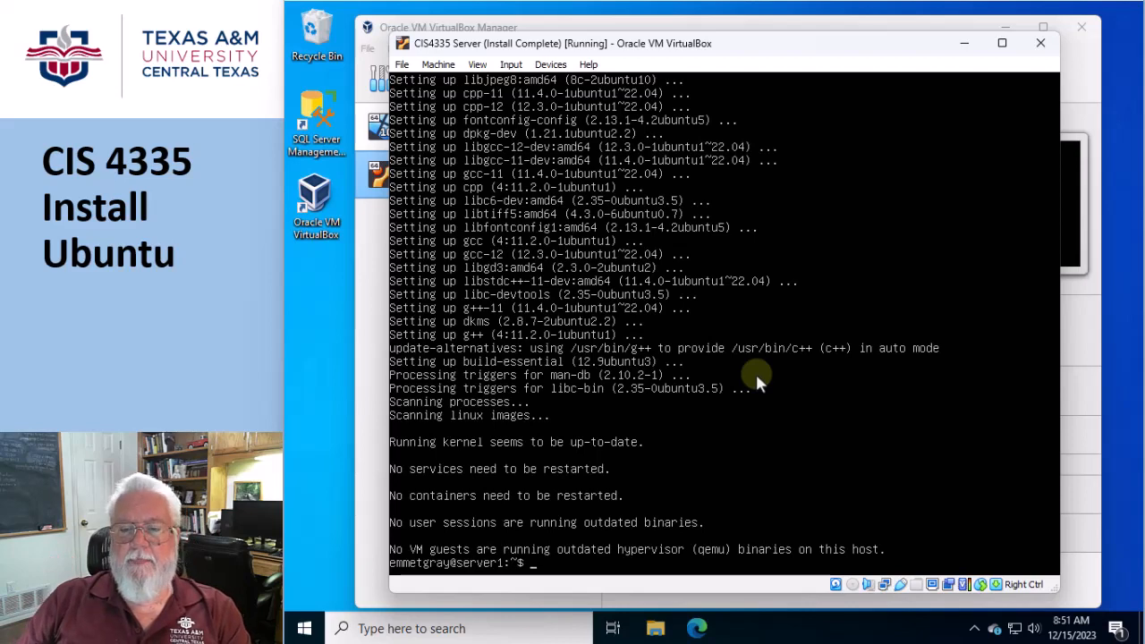
# Insert the Guest Additions CD image into the VM from the Devices menu
pyautogui.click(541, 65)
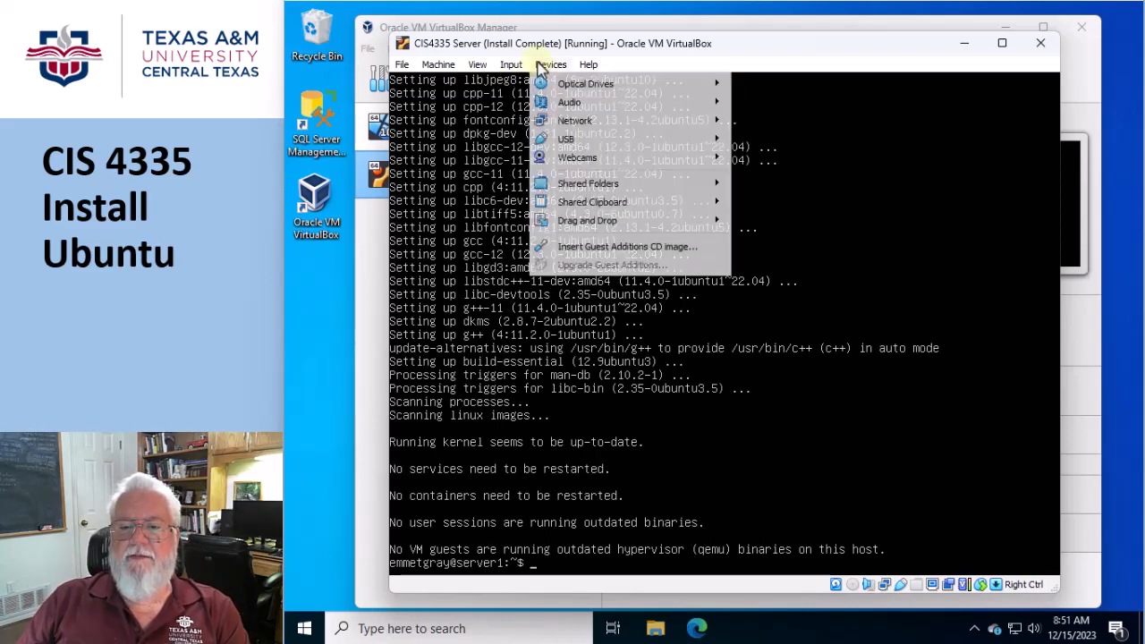
pyautogui.click(573, 247)
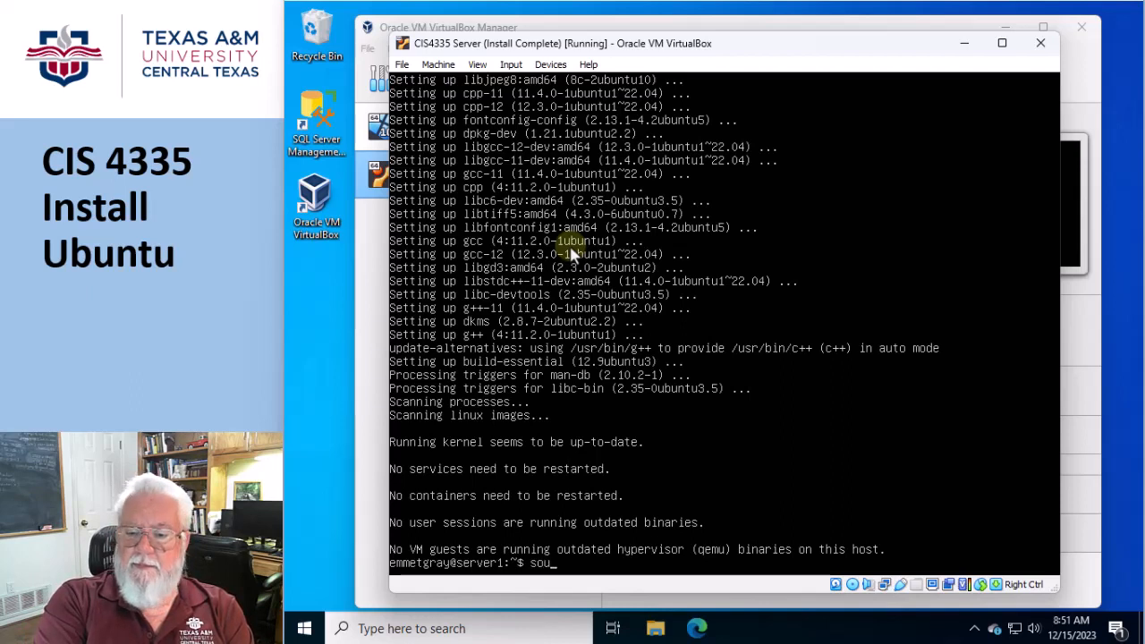
# Mount /dev/cdrom at /media with sudo mount
pyautogui.press('BackSpace')
pyautogui.write('udo mount')
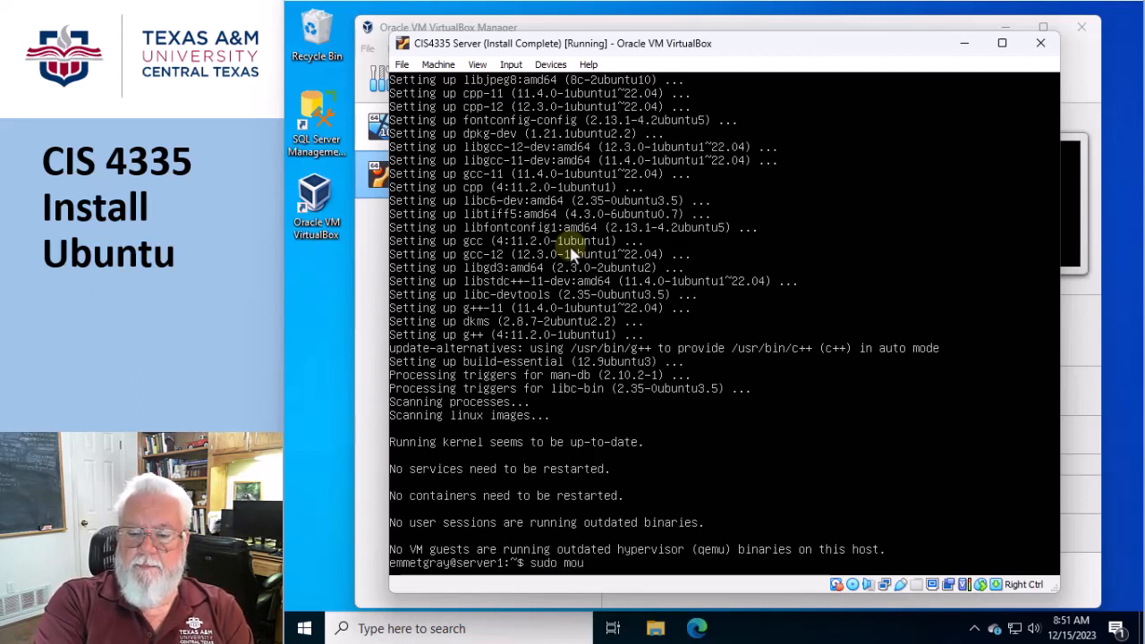
pyautogui.write(' /d')
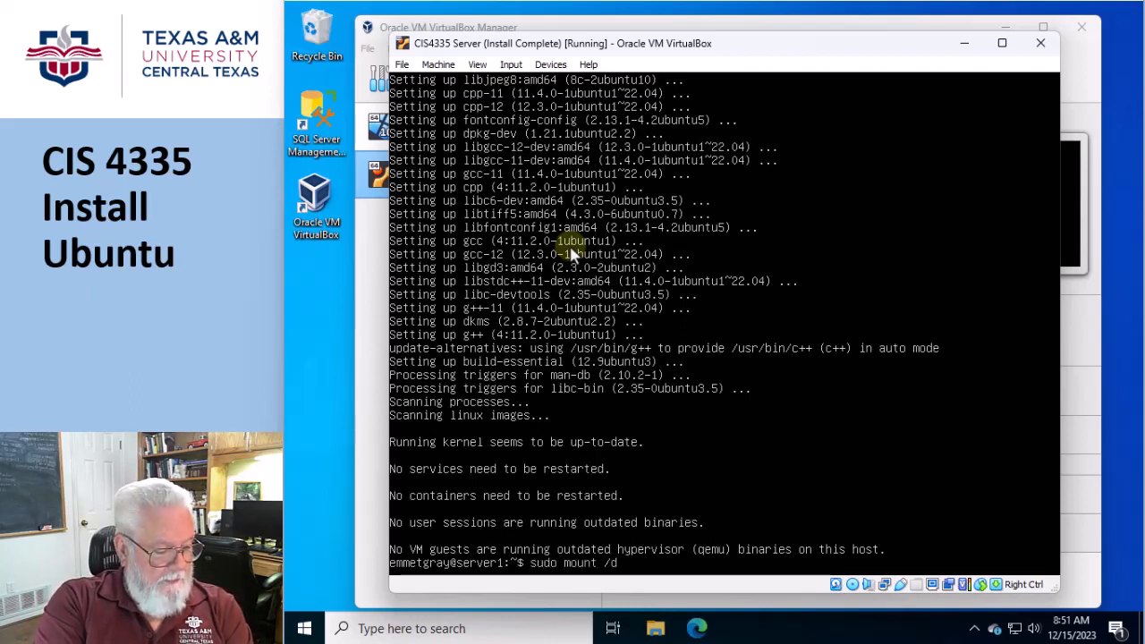
pyautogui.write('ev/cdr')
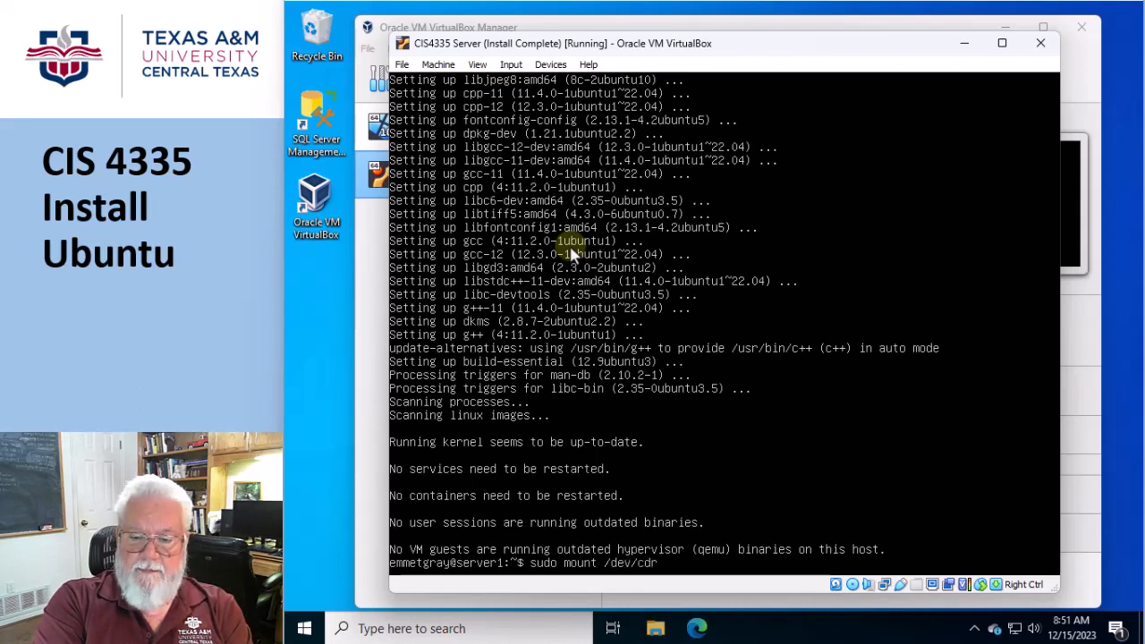
pyautogui.write('om /media')
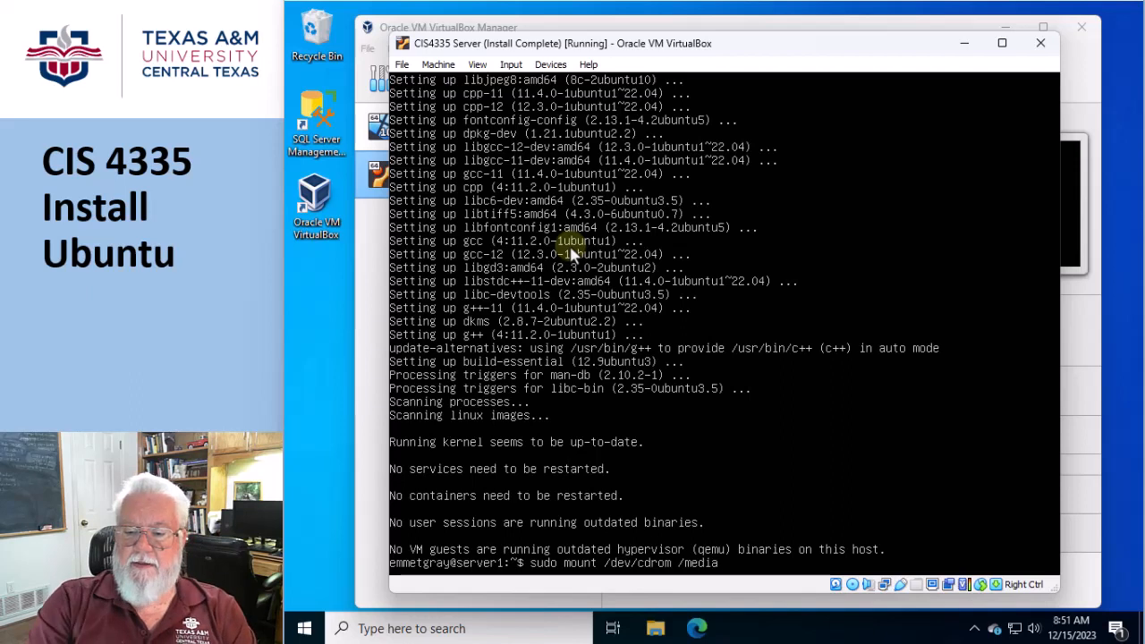
pyautogui.press('Return')
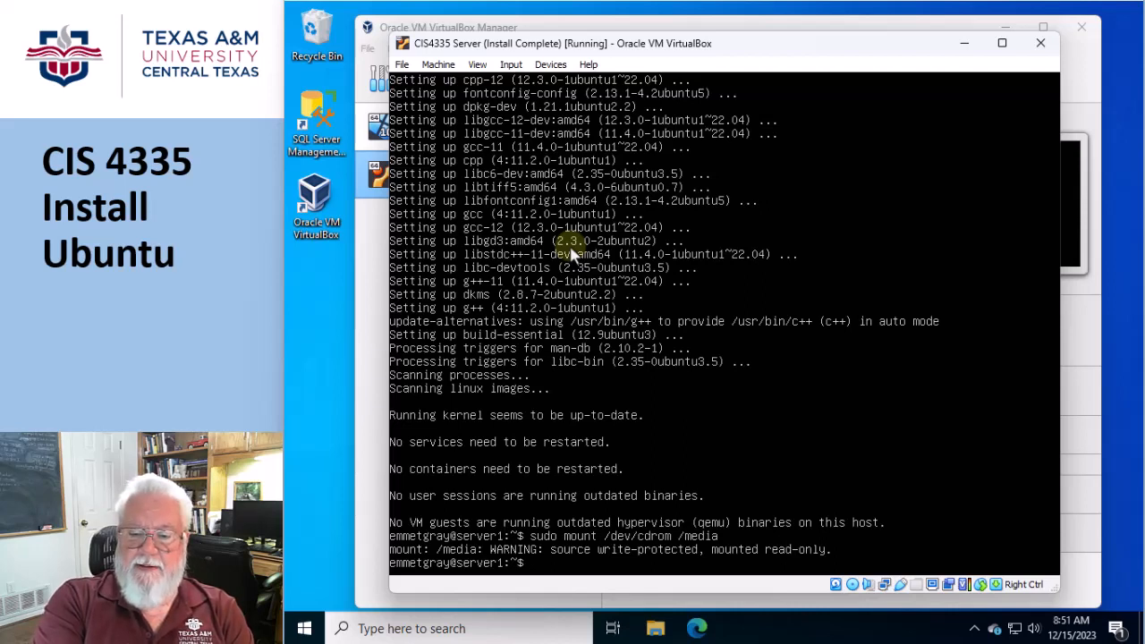
# Run sudo sh /media/VBoxLinuxAdditions.run to install Guest Additions 7.0.12
pyautogui.write('su')
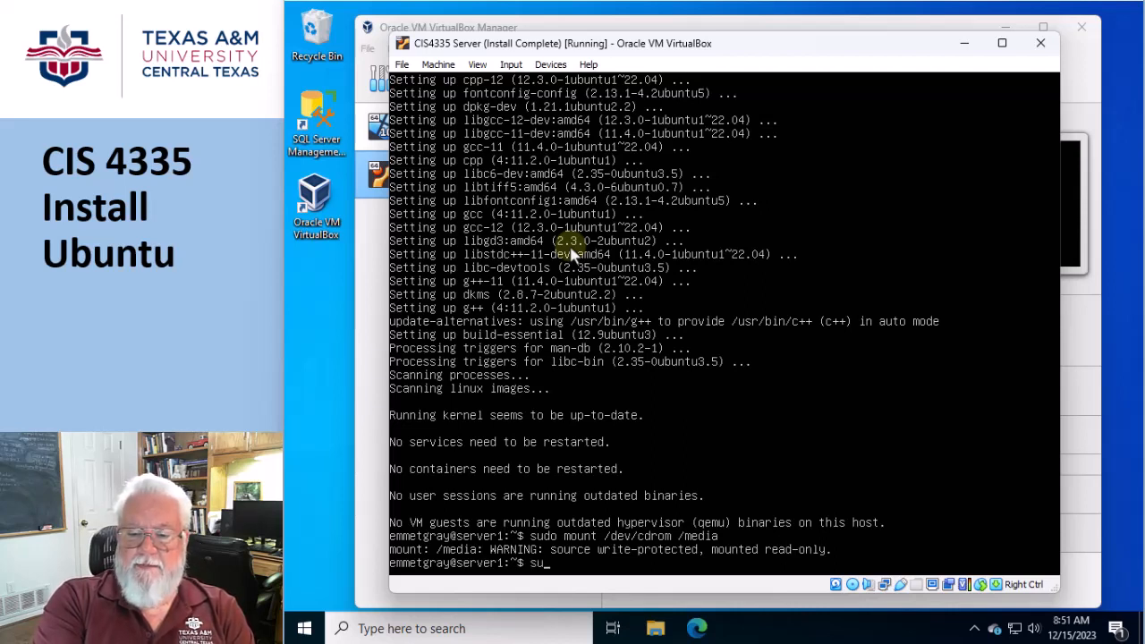
pyautogui.write('do ')
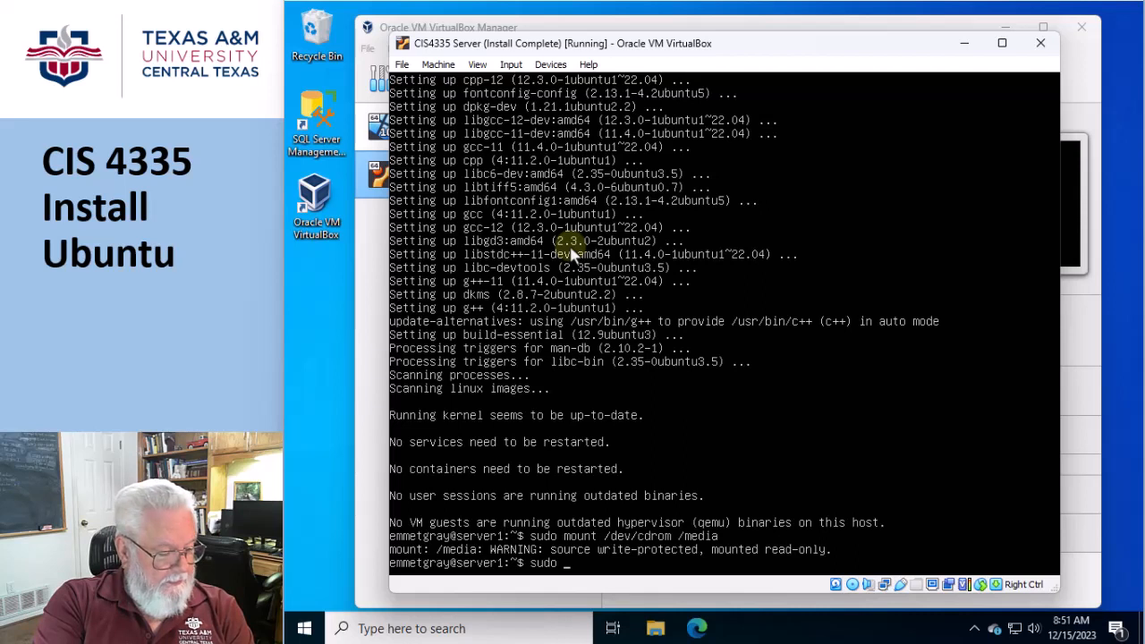
pyautogui.write('sh /med')
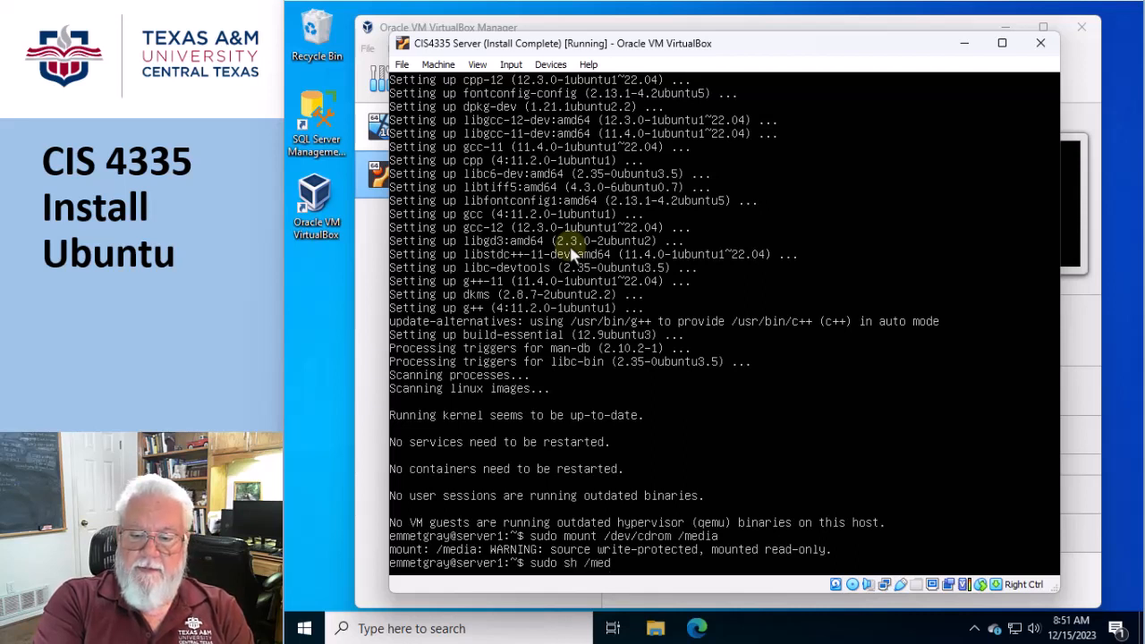
pyautogui.write('ia/')
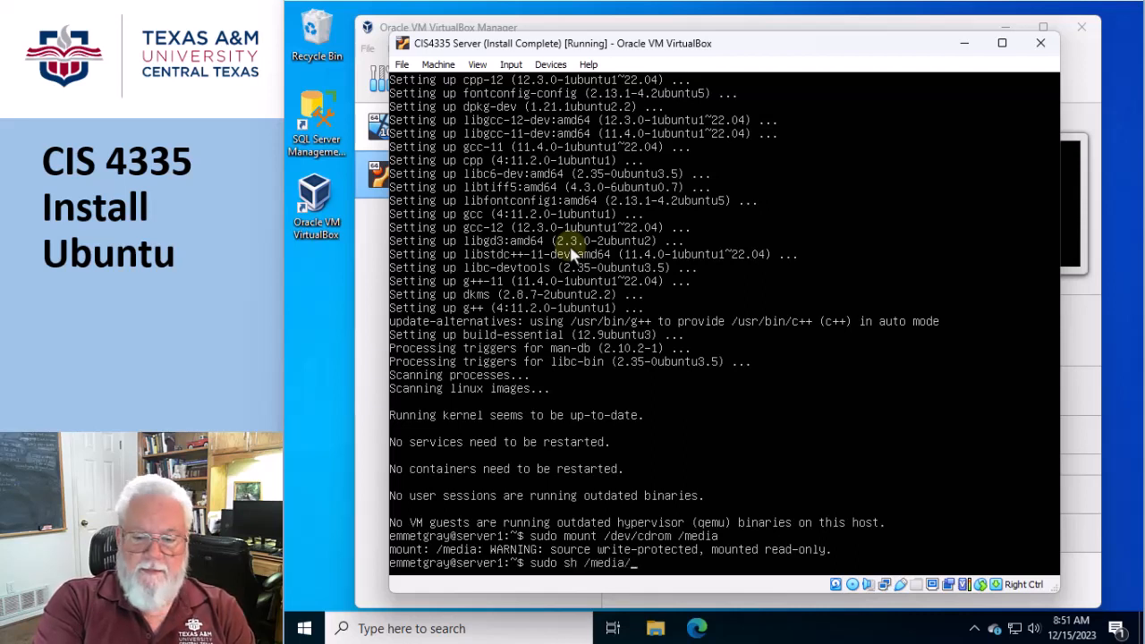
pyautogui.write('VBox')
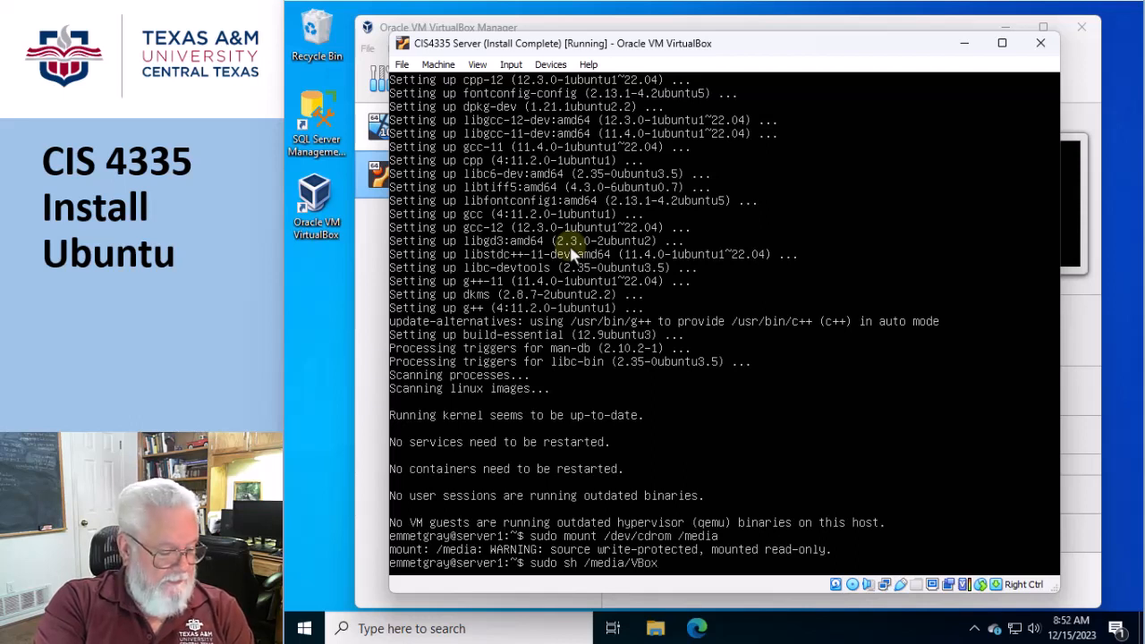
pyautogui.write('Linu')
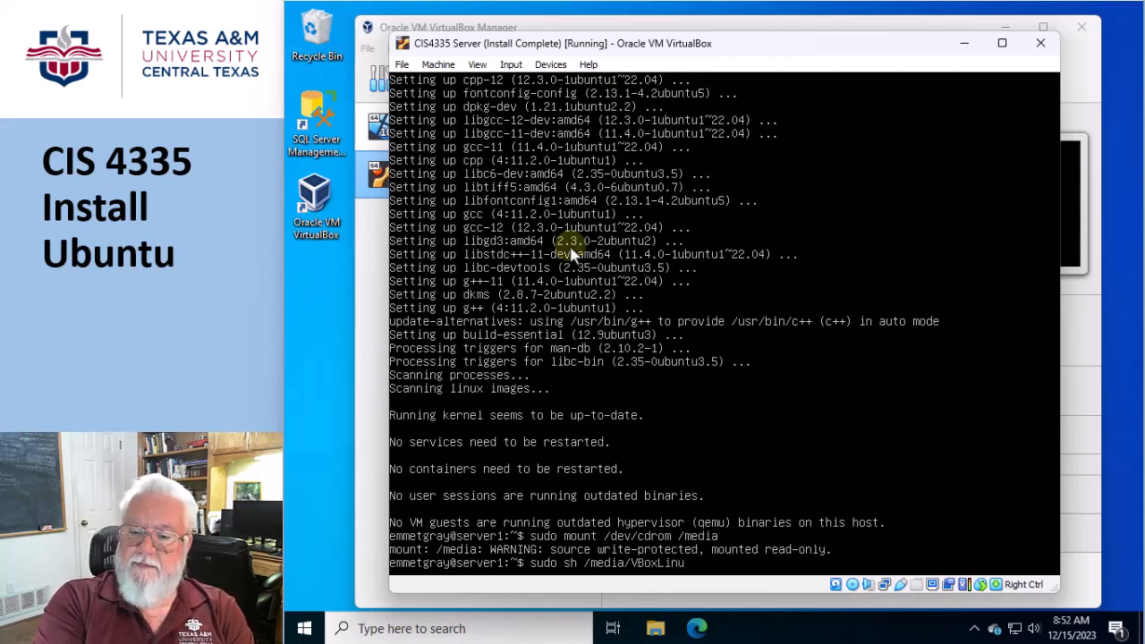
pyautogui.write('xAddi')
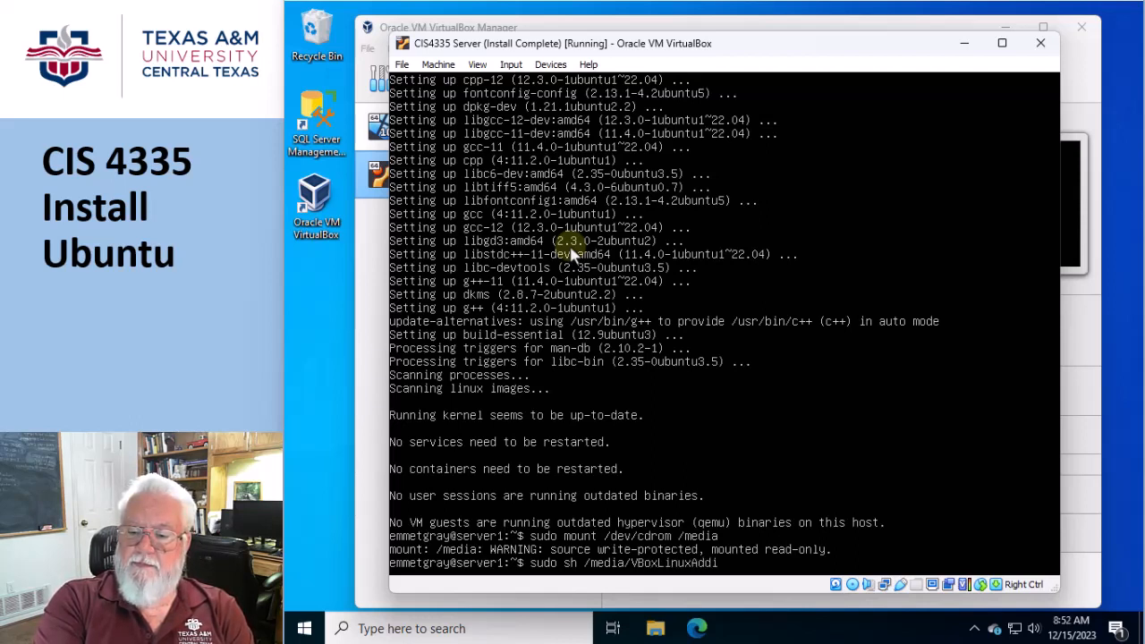
pyautogui.write('tions.run')
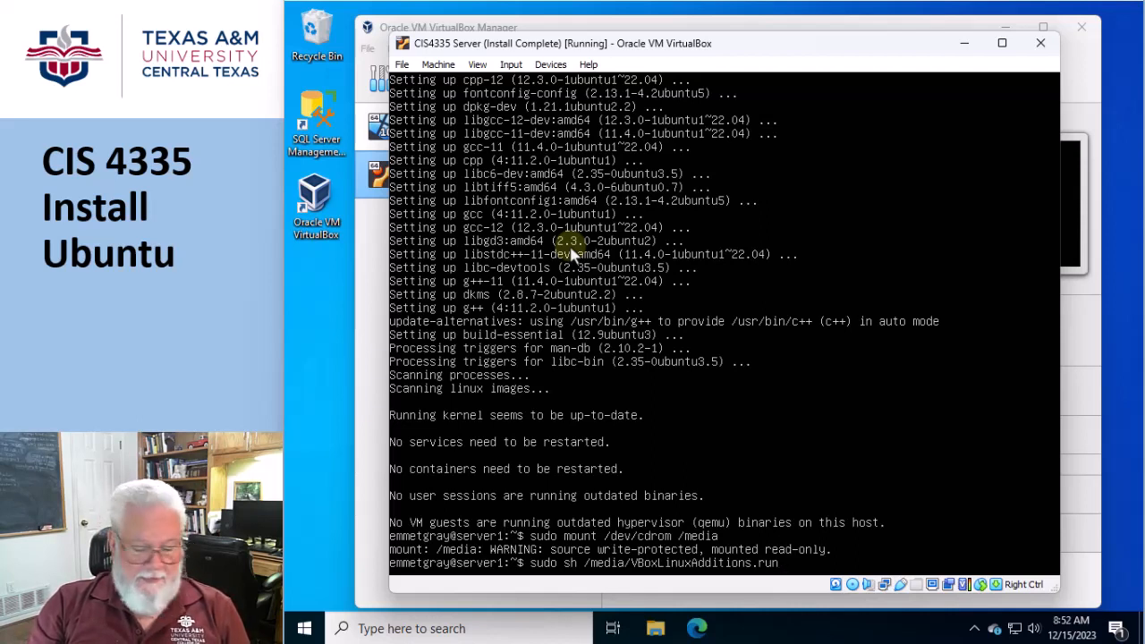
pyautogui.press('Return')
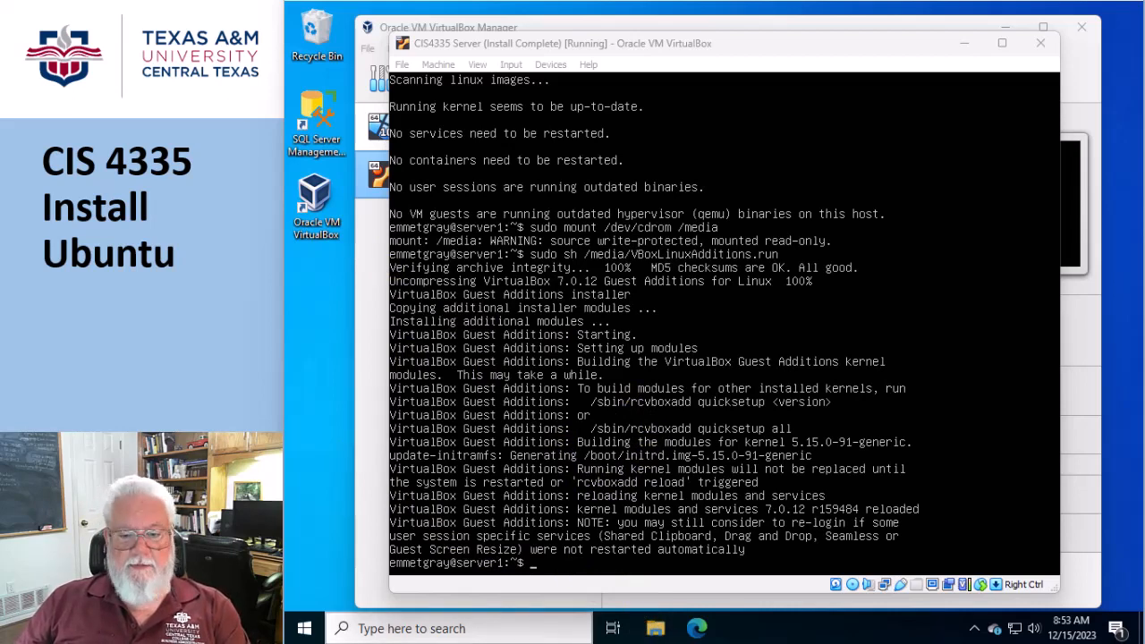
pyautogui.click(659, 631)
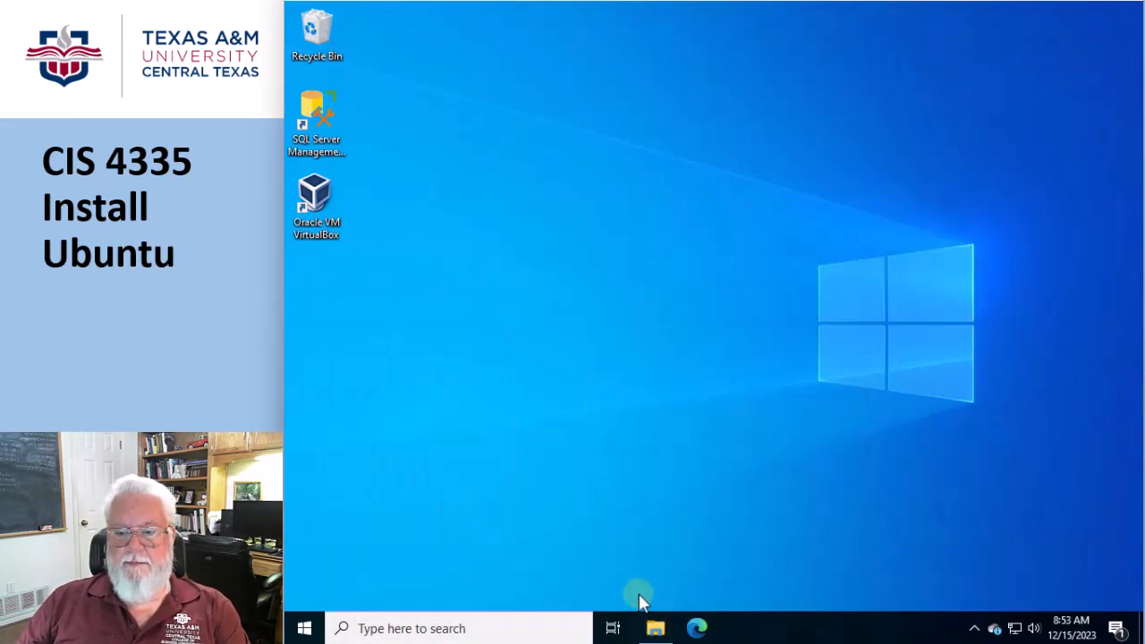
# In File Explorer, open Local Disk (C:) and then its Temp folder
pyautogui.click(656, 628)
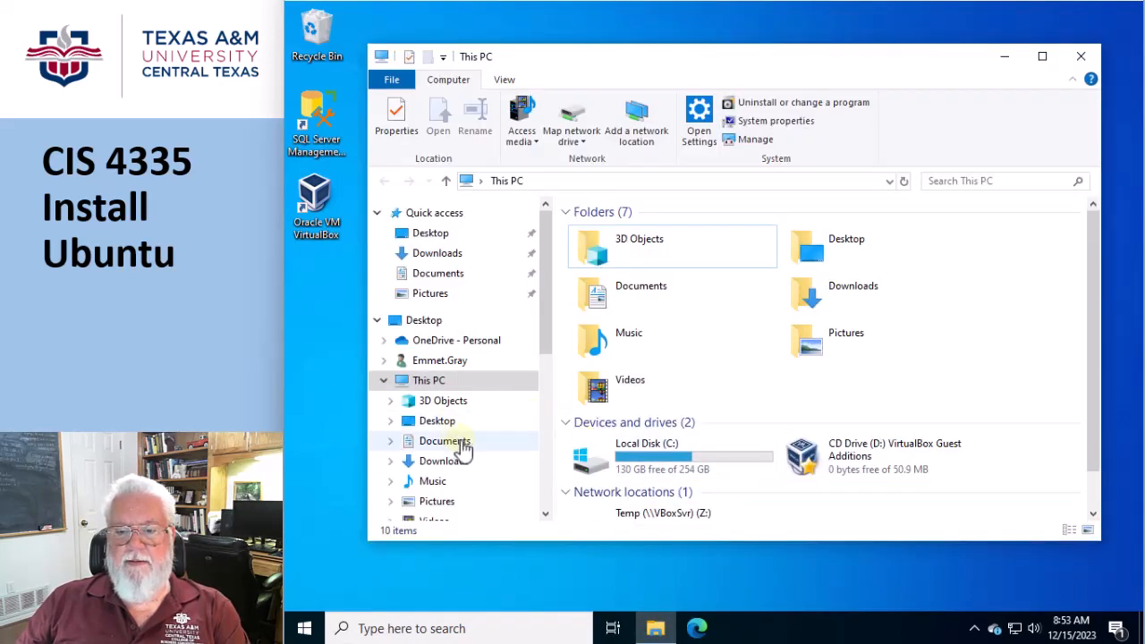
pyautogui.click(631, 463)
pyautogui.doubleClick(630, 462)
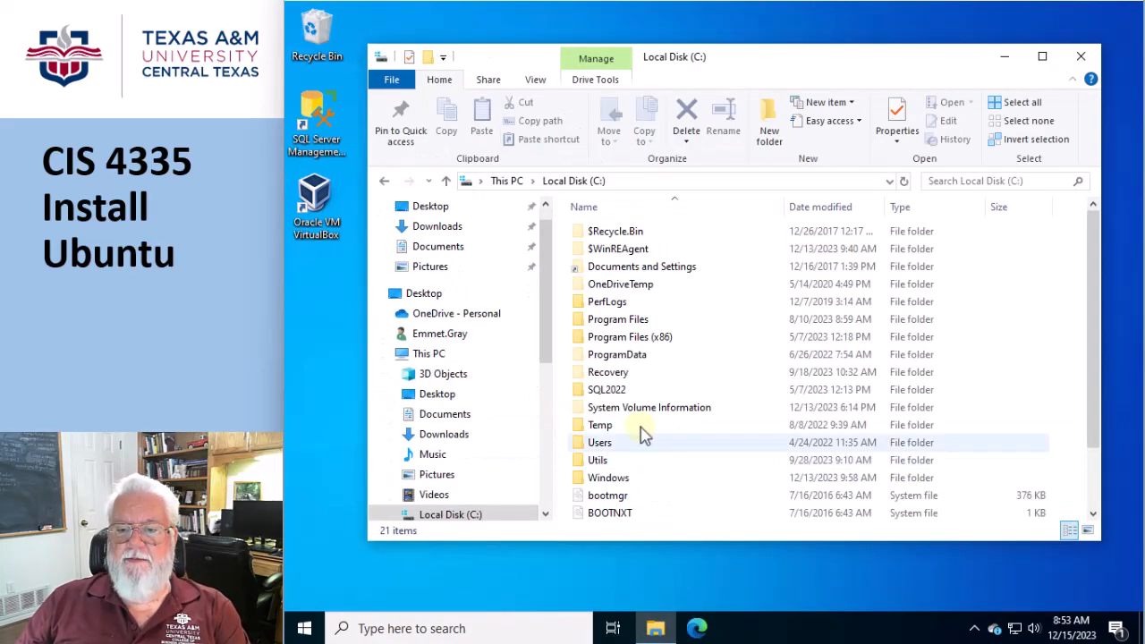
pyautogui.click(591, 430)
pyautogui.doubleClick(590, 427)
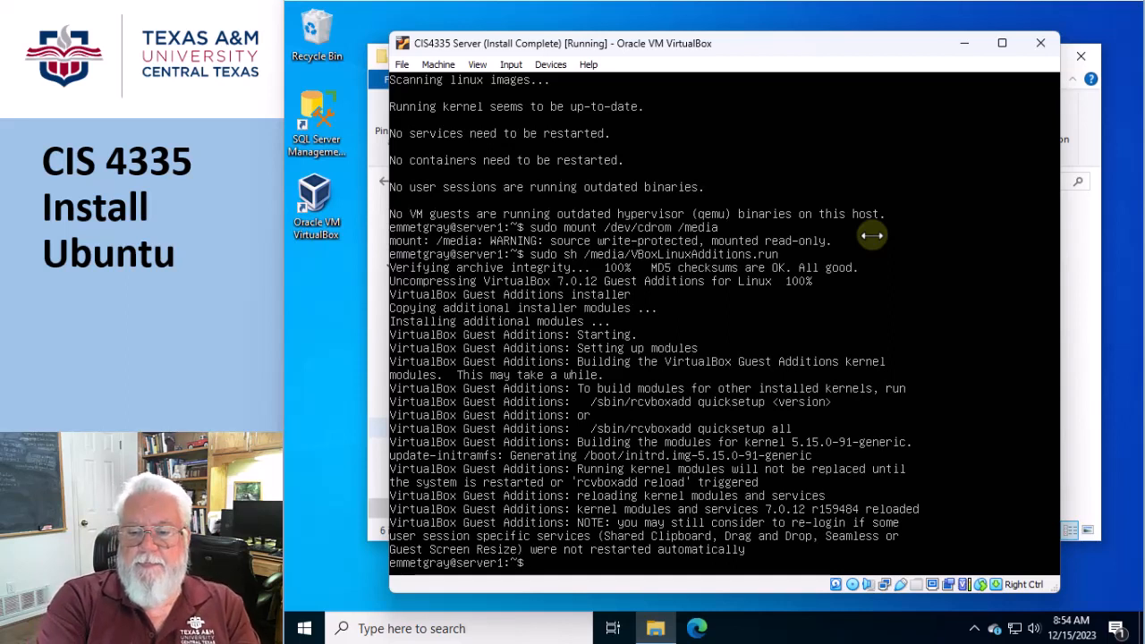
# Create the CTemp directory with mkdir, then type sudo mount -t vboxsf Temp CTemp without running it
pyautogui.write('kdir')
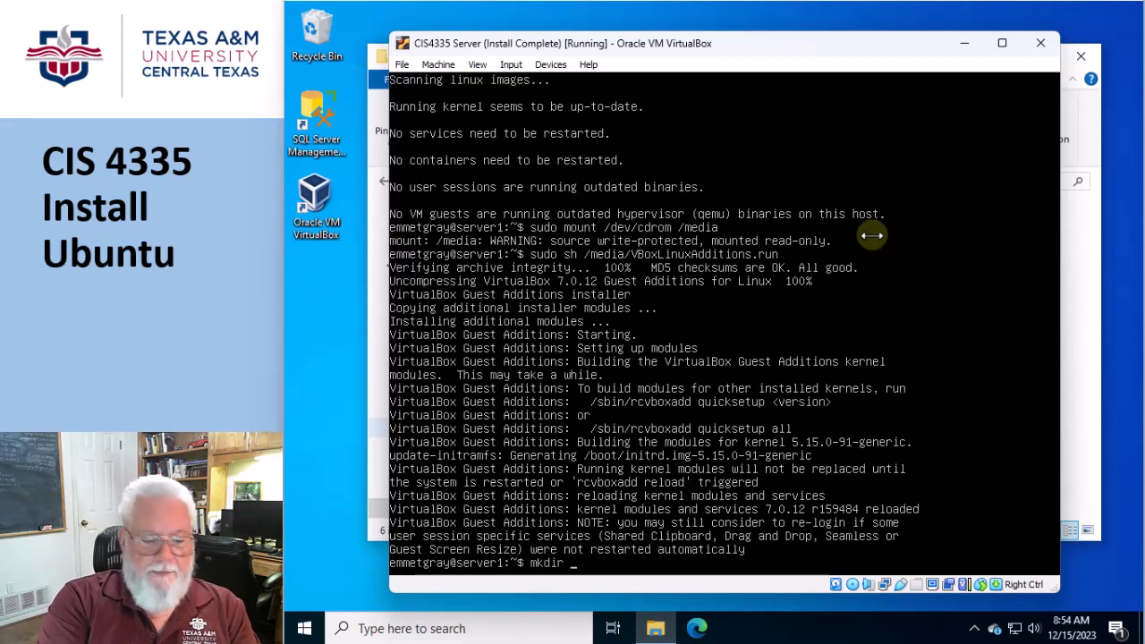
pyautogui.write(' CT')
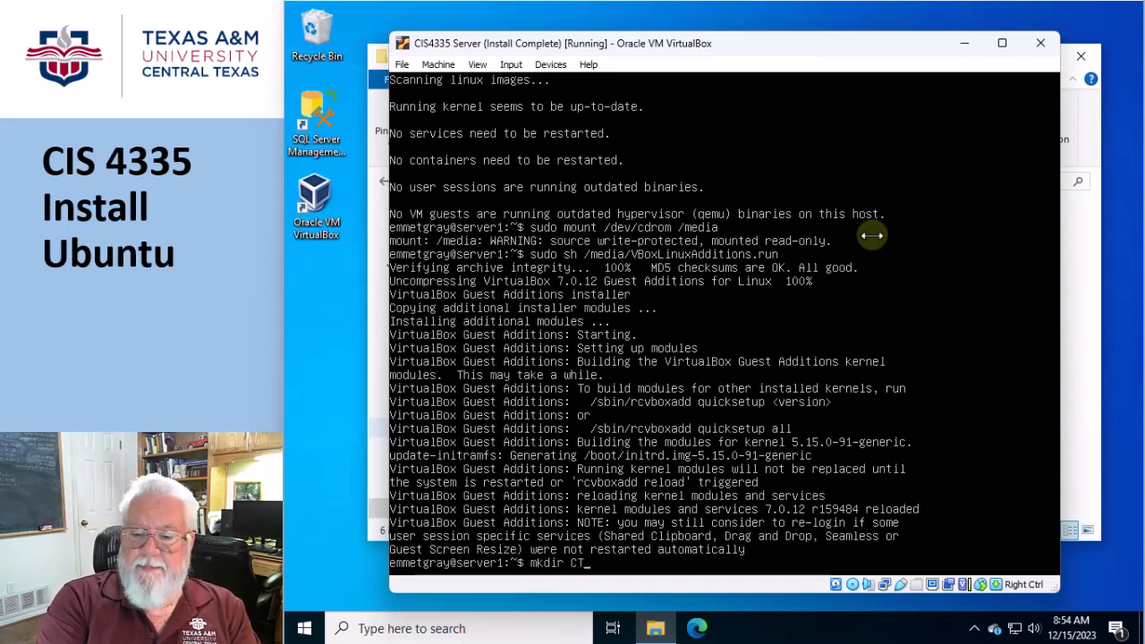
pyautogui.write('emp')
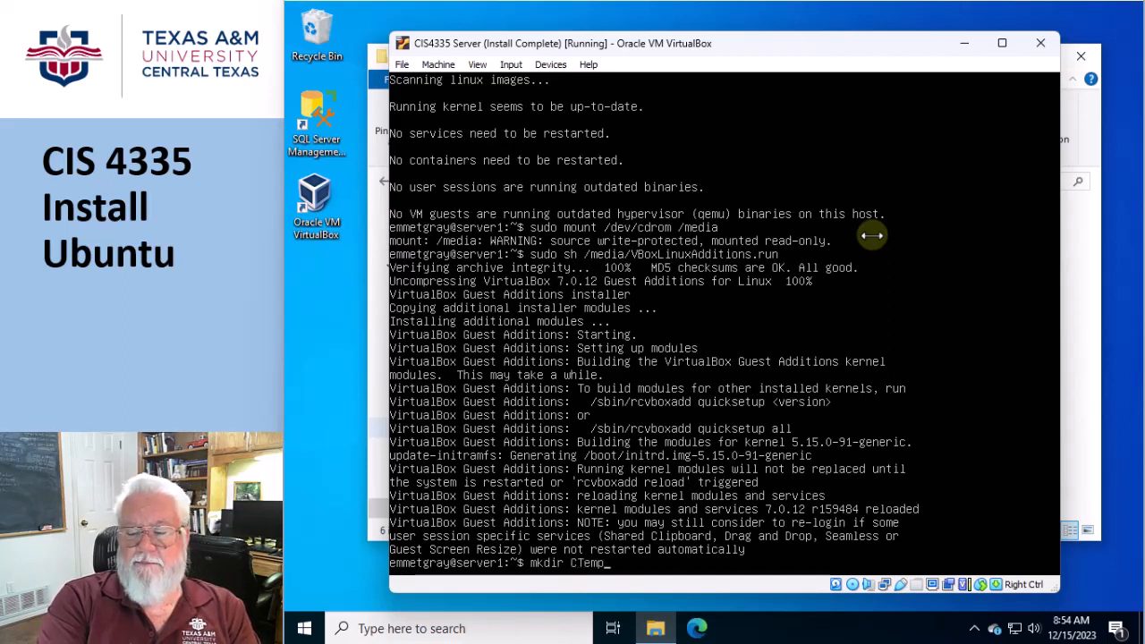
pyautogui.press('Return')
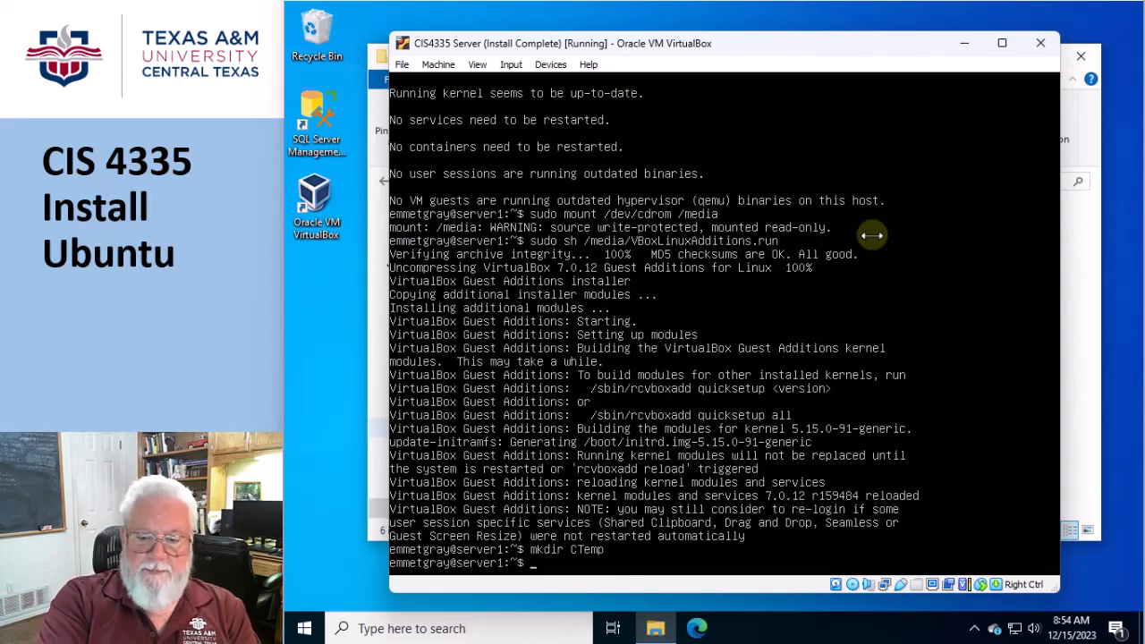
pyautogui.write('sudo ')
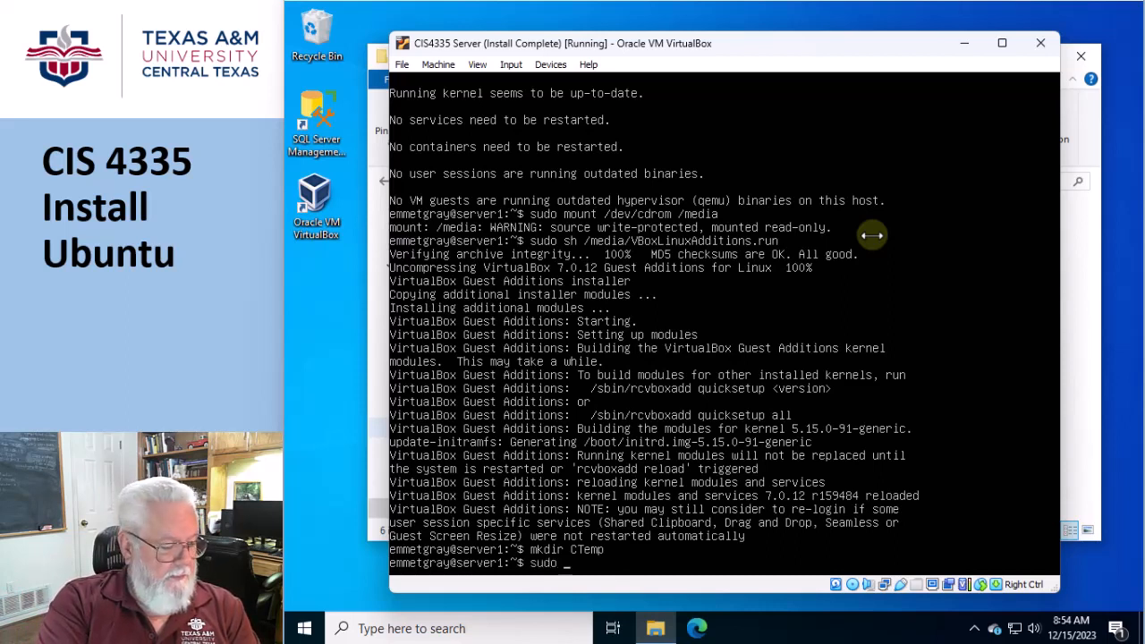
pyautogui.write('mount -')
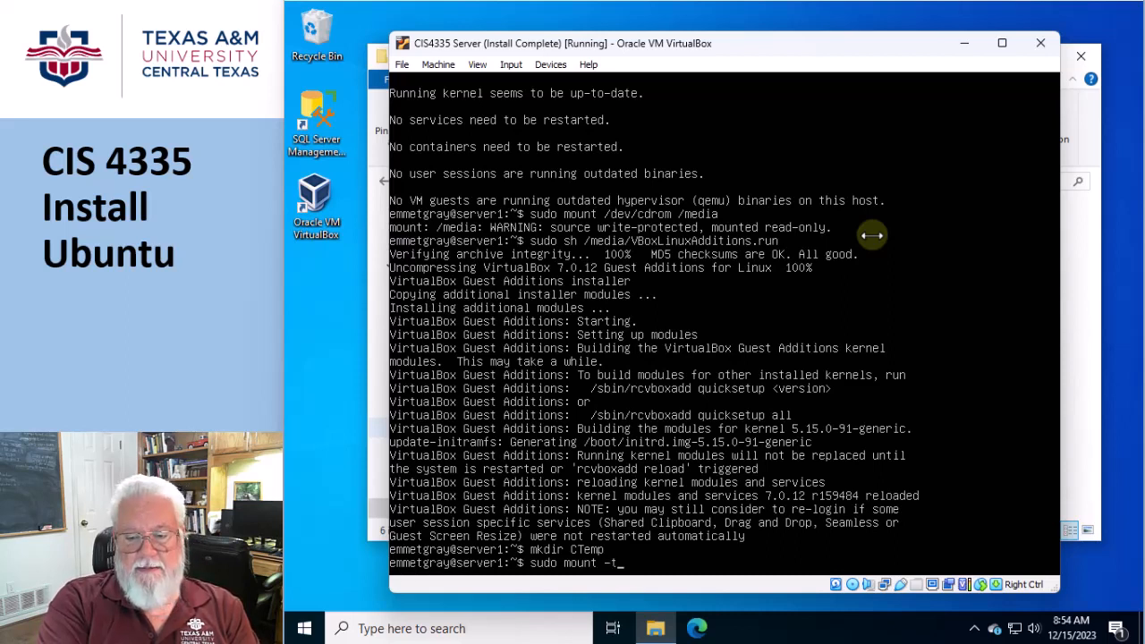
pyautogui.write('t vbox')
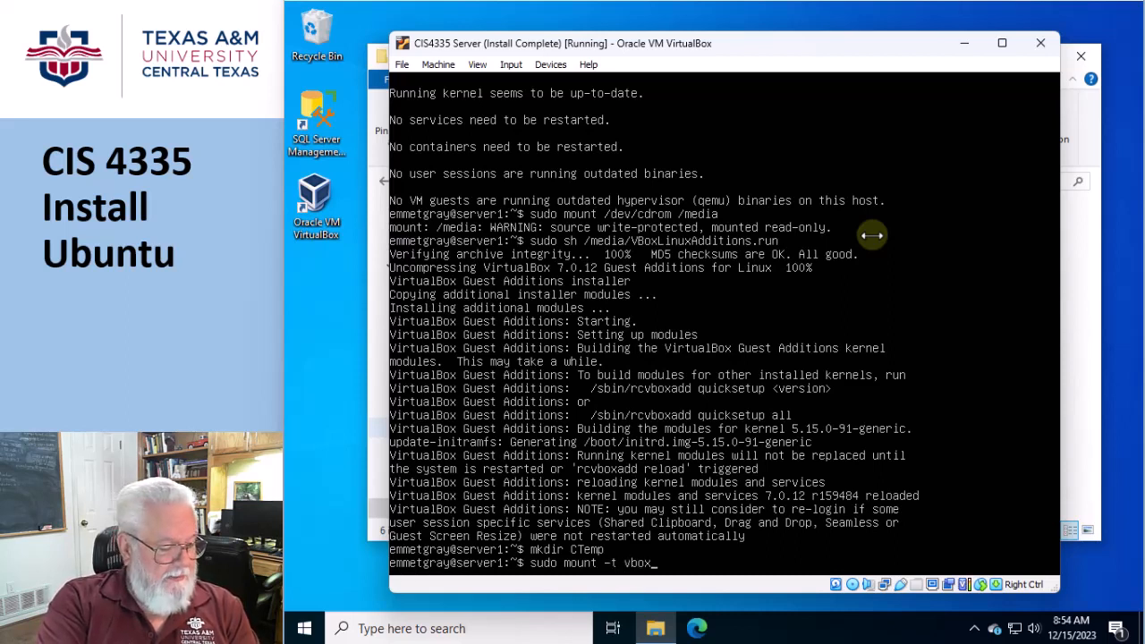
pyautogui.write('sf Temp')
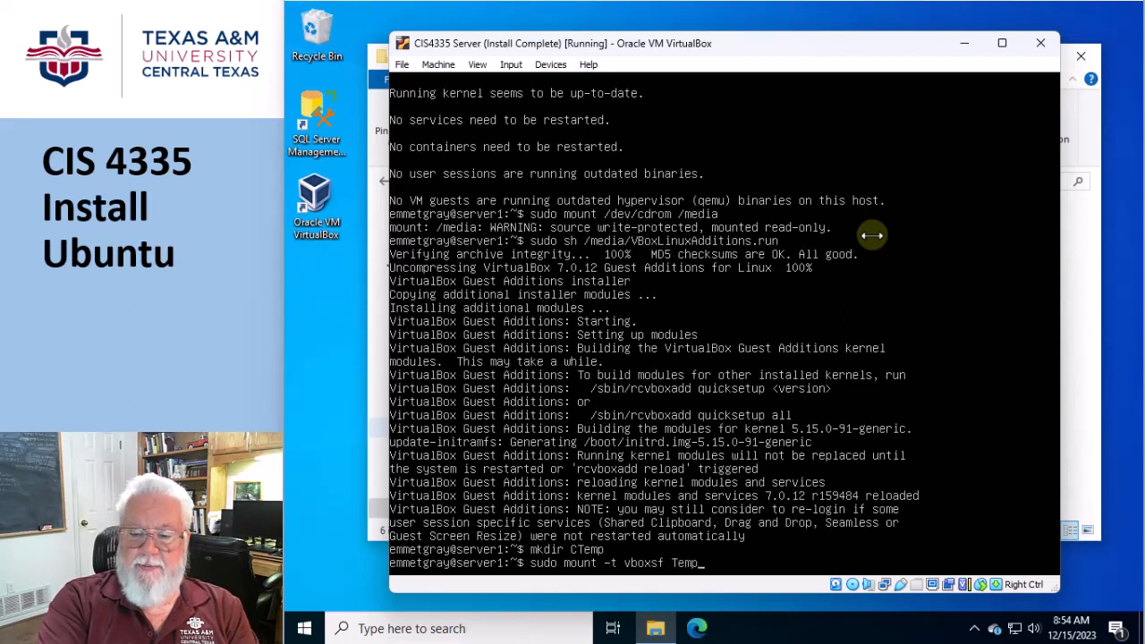
pyautogui.write(' C')
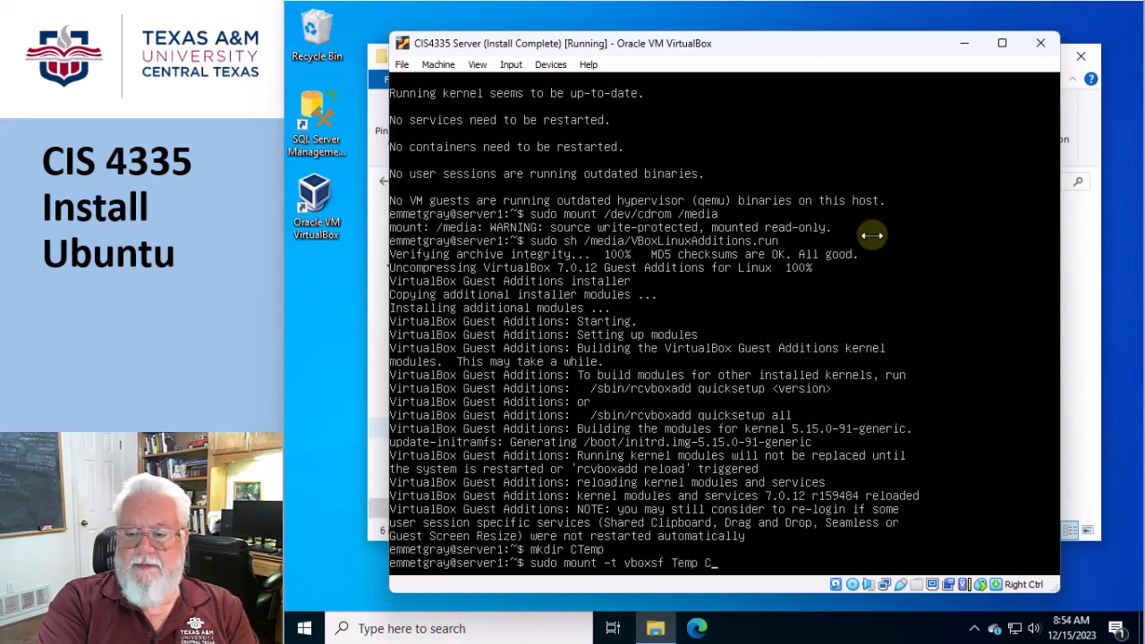
pyautogui.write('Temp')
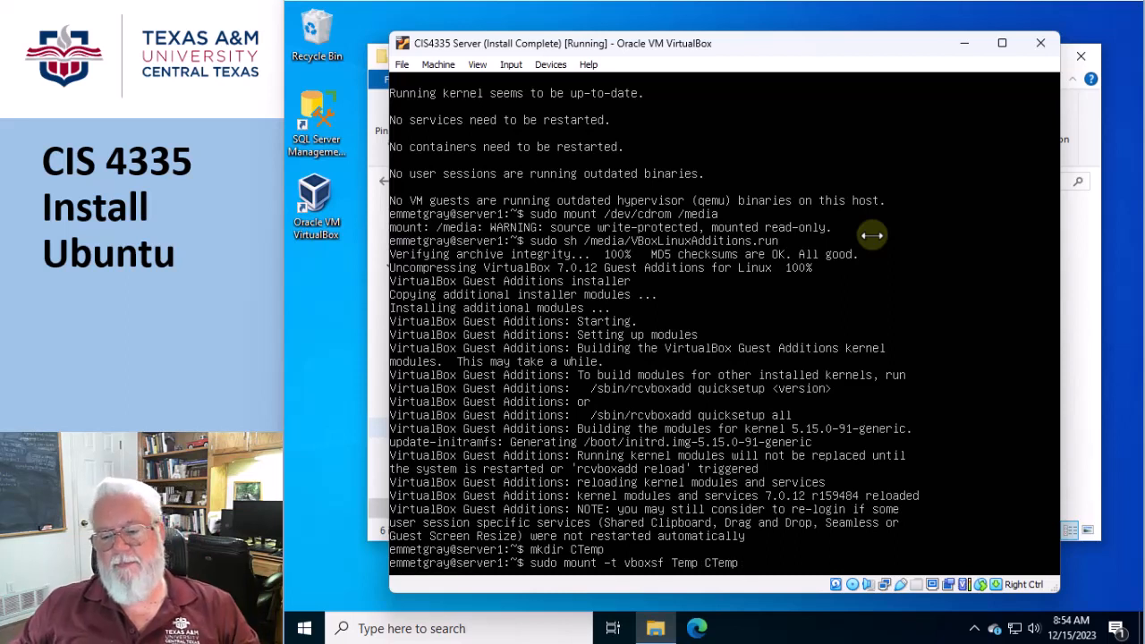
# Open the VM's Shared Folders settings and start adding a machine folder
pyautogui.click(551, 68)
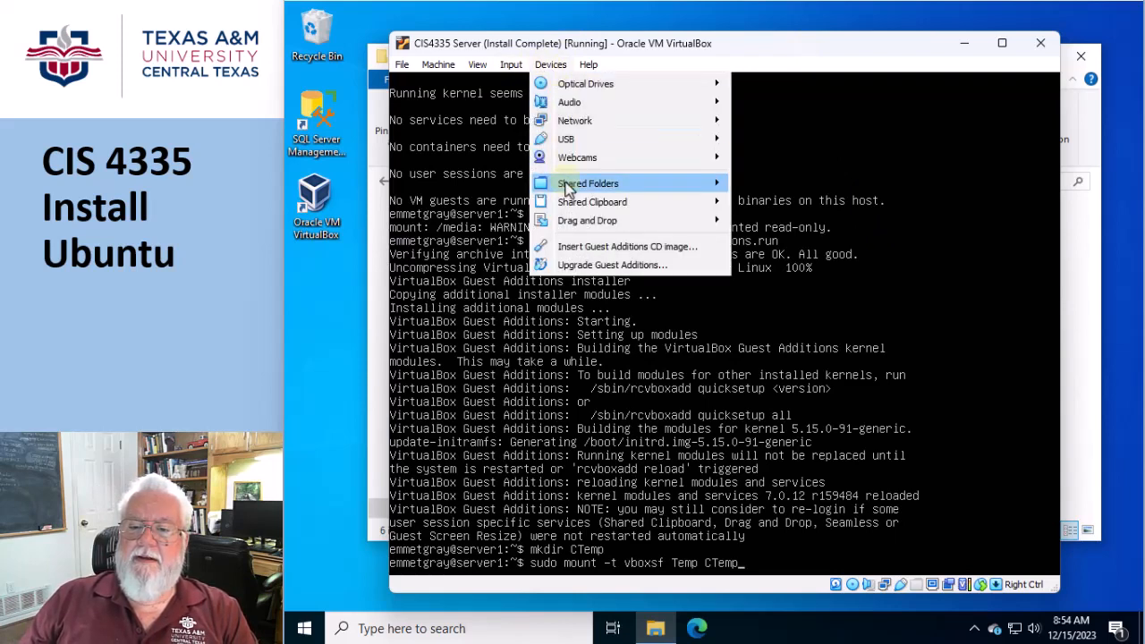
pyautogui.moveTo(565, 188)
pyautogui.click(761, 184)
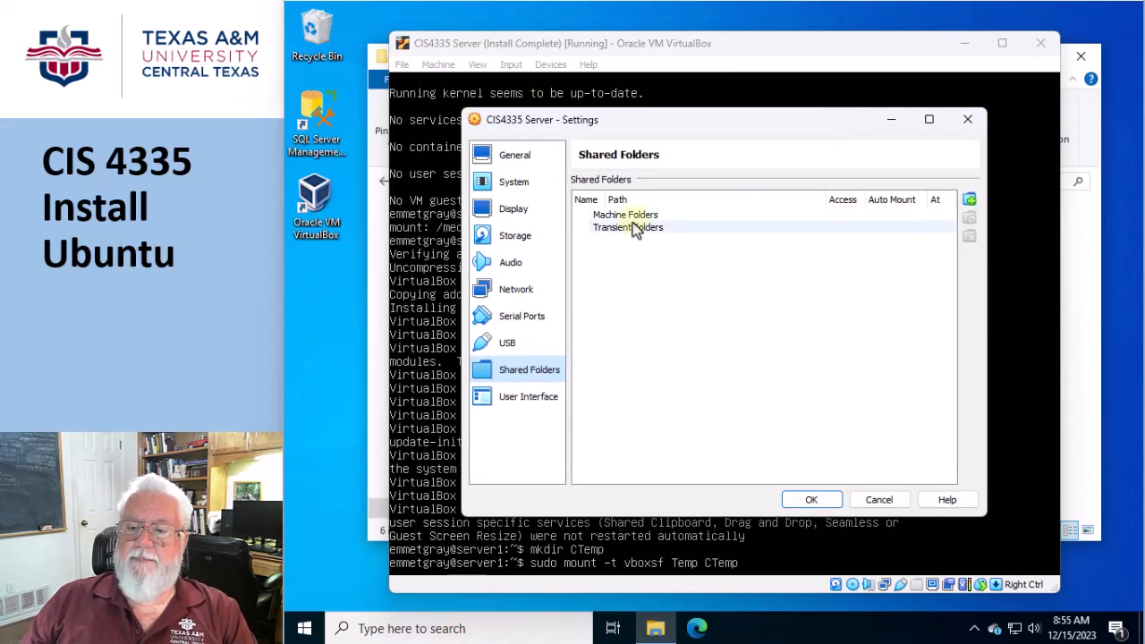
pyautogui.click(613, 217)
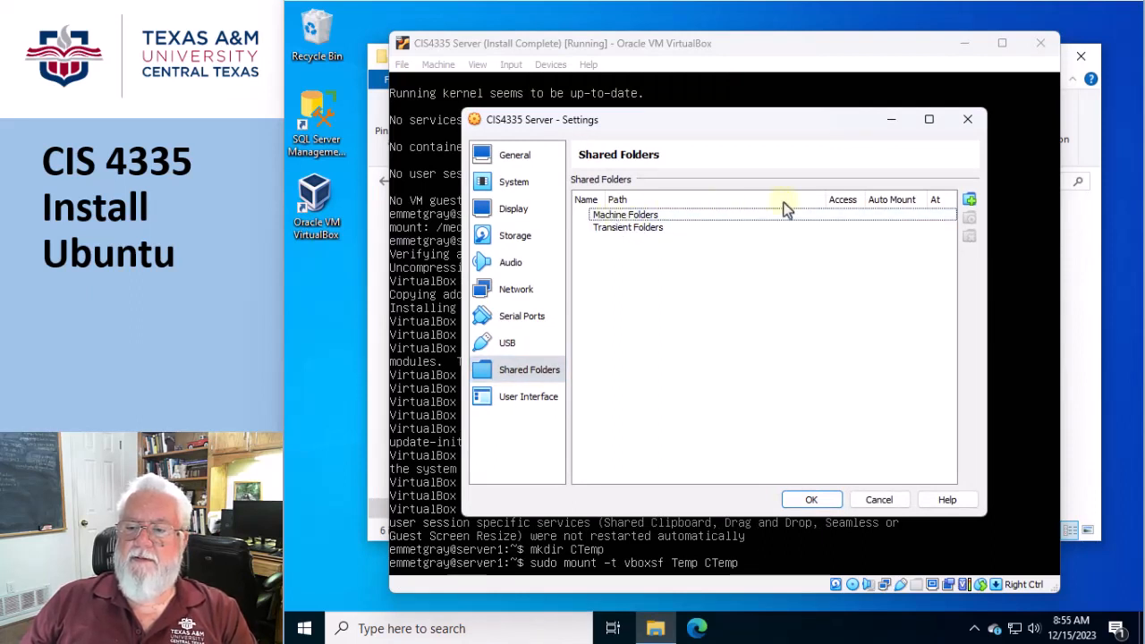
pyautogui.click(968, 199)
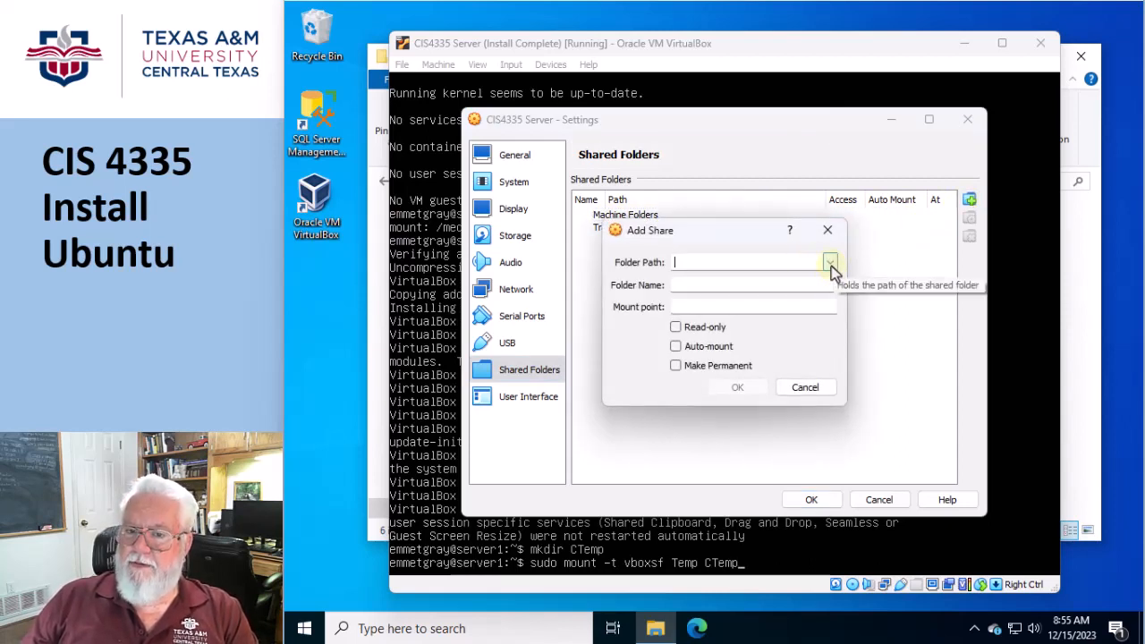
# Share C:\Temp as Temp with Auto-mount and Make Permanent, and apply the settings
pyautogui.write('C')
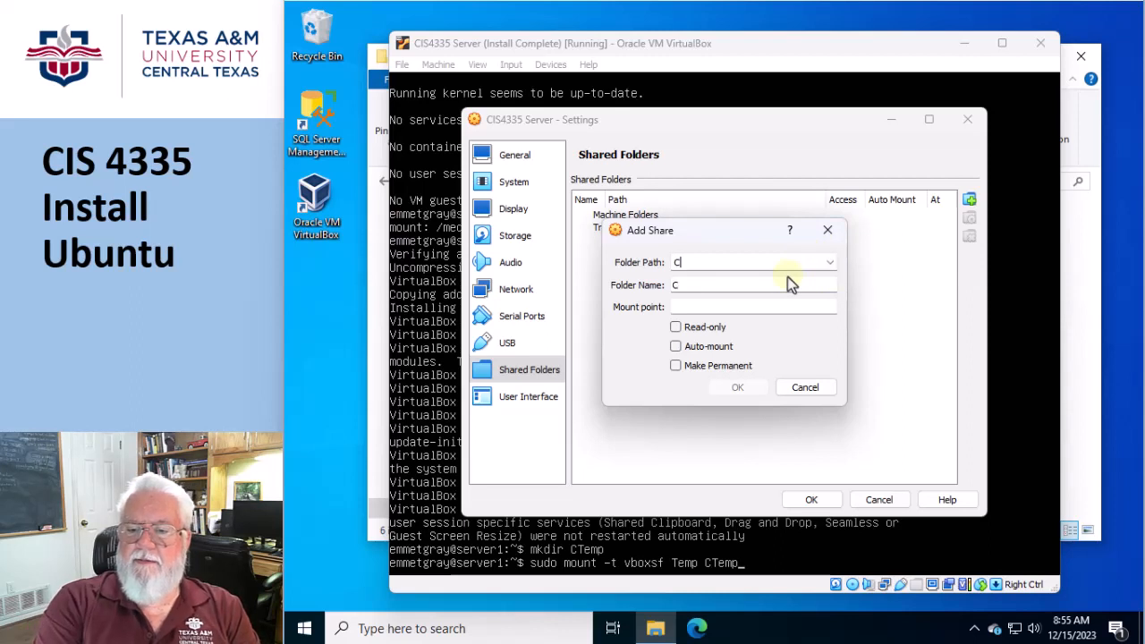
pyautogui.write(':')
pyautogui.press('BackSpace')
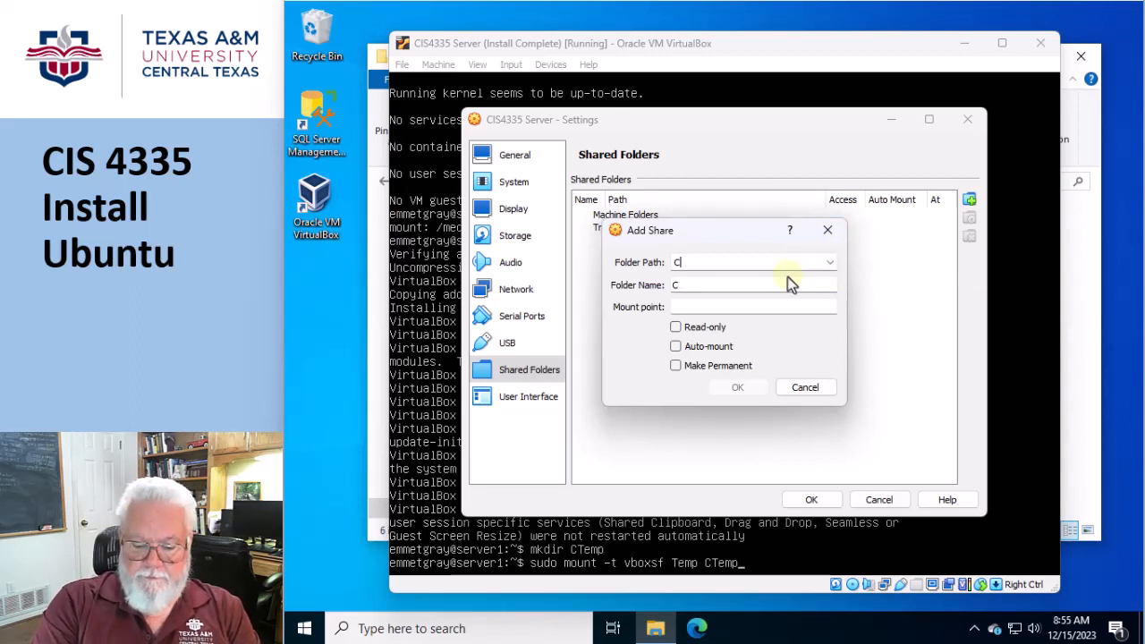
pyautogui.write(':\\\\')
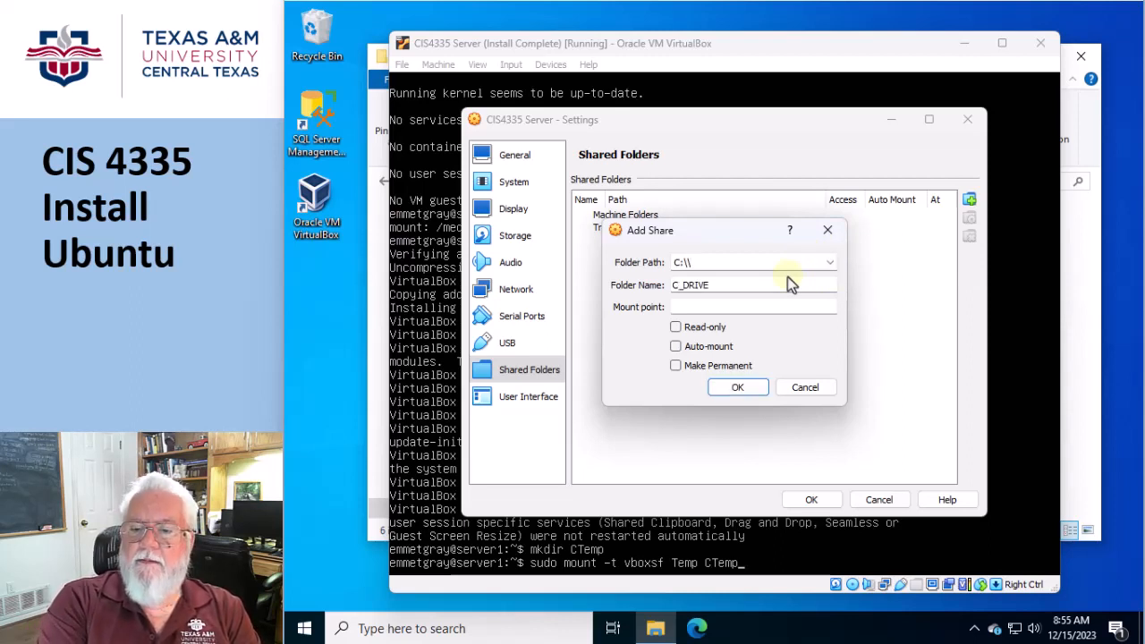
pyautogui.press('BackSpace')
pyautogui.write('Temp')
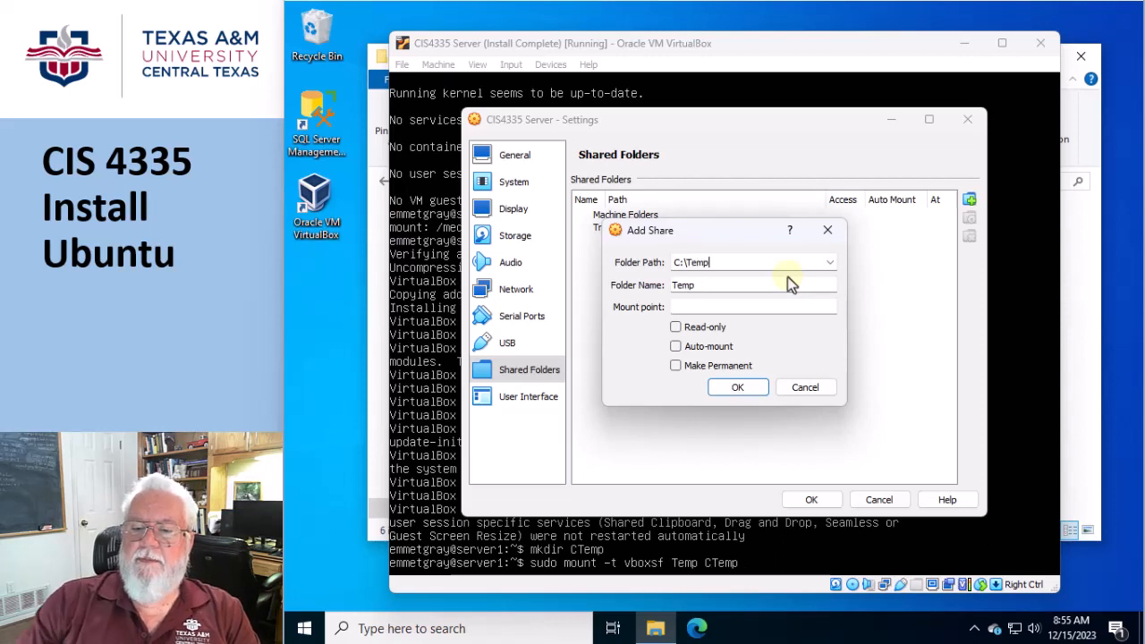
pyautogui.click(677, 347)
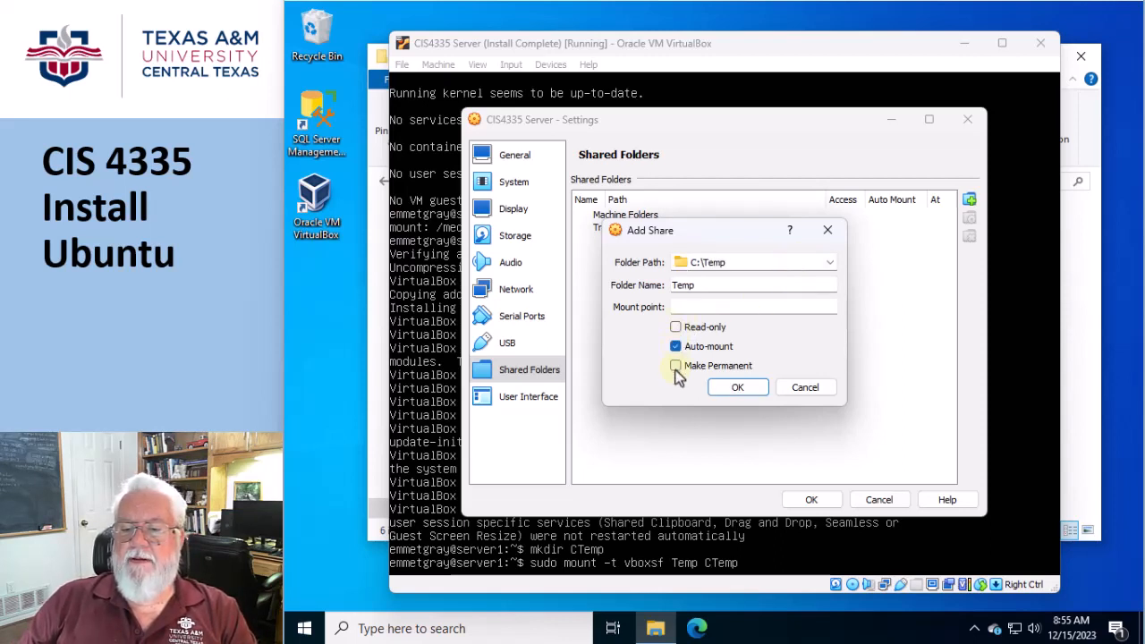
pyautogui.click(676, 367)
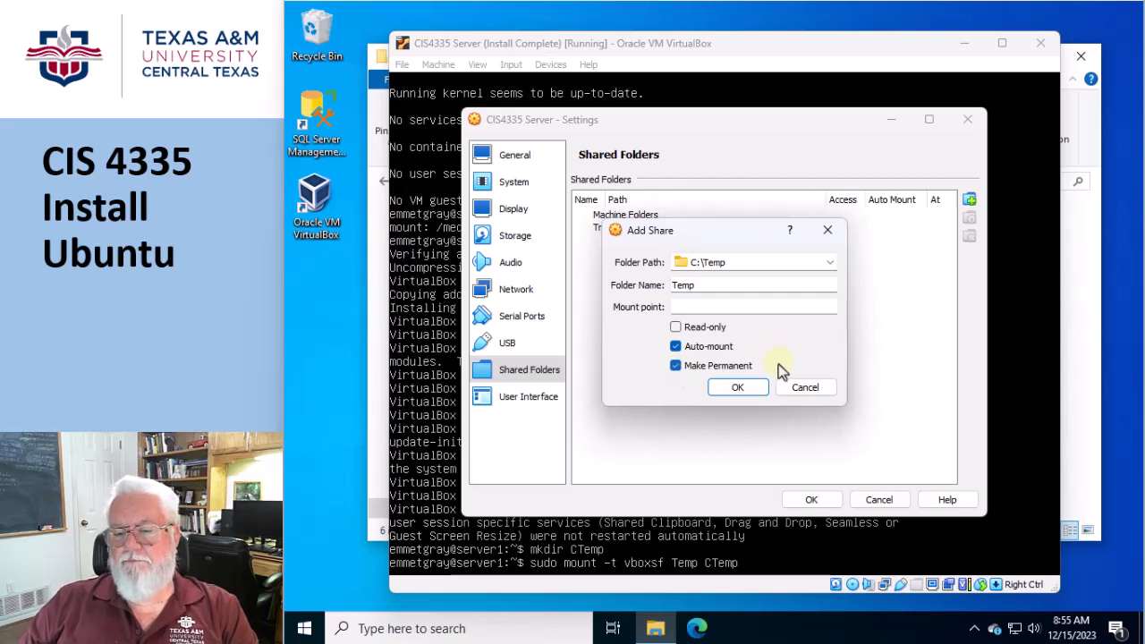
pyautogui.click(732, 392)
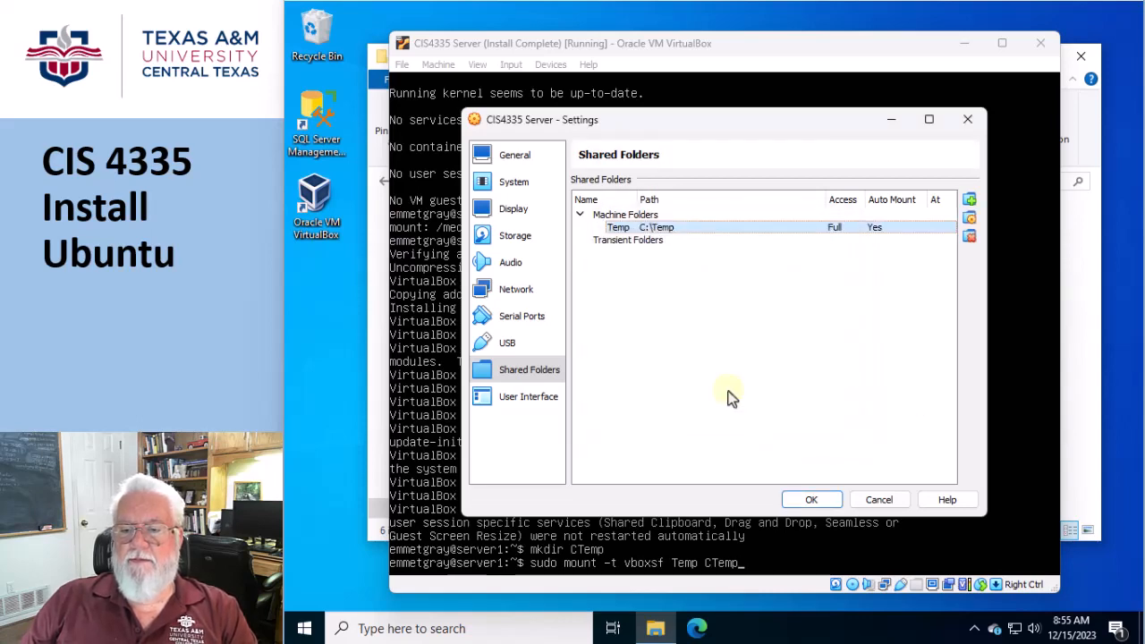
pyautogui.click(810, 500)
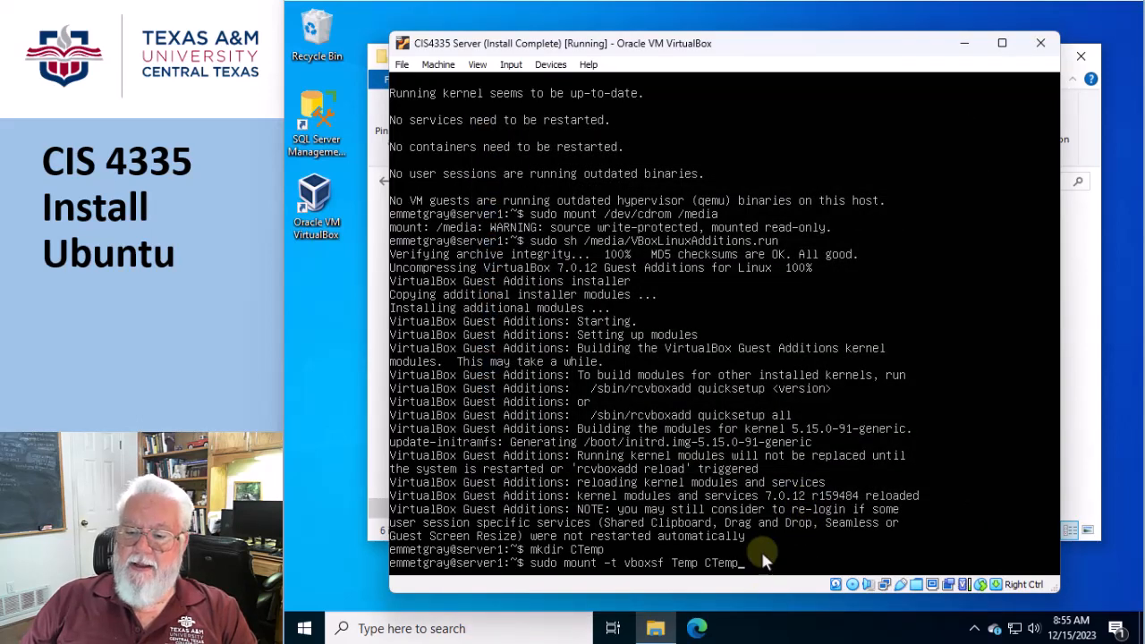
# Mount Temp on CTemp, verify with ls and ls CTemp, then run shutdown now
pyautogui.press('Return')
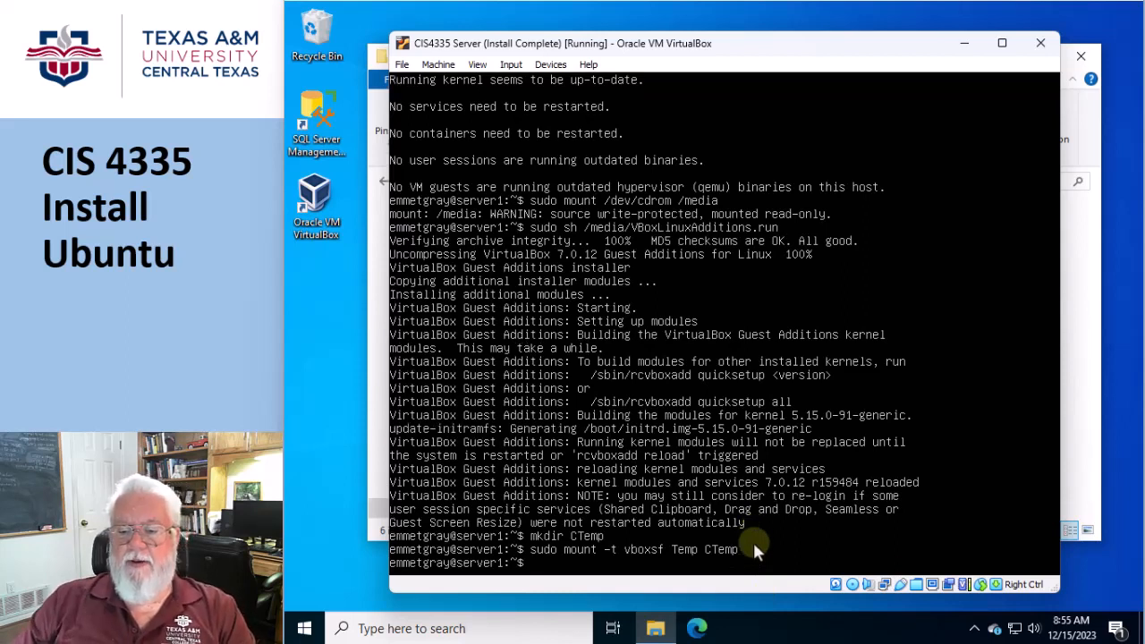
pyautogui.write('ls')
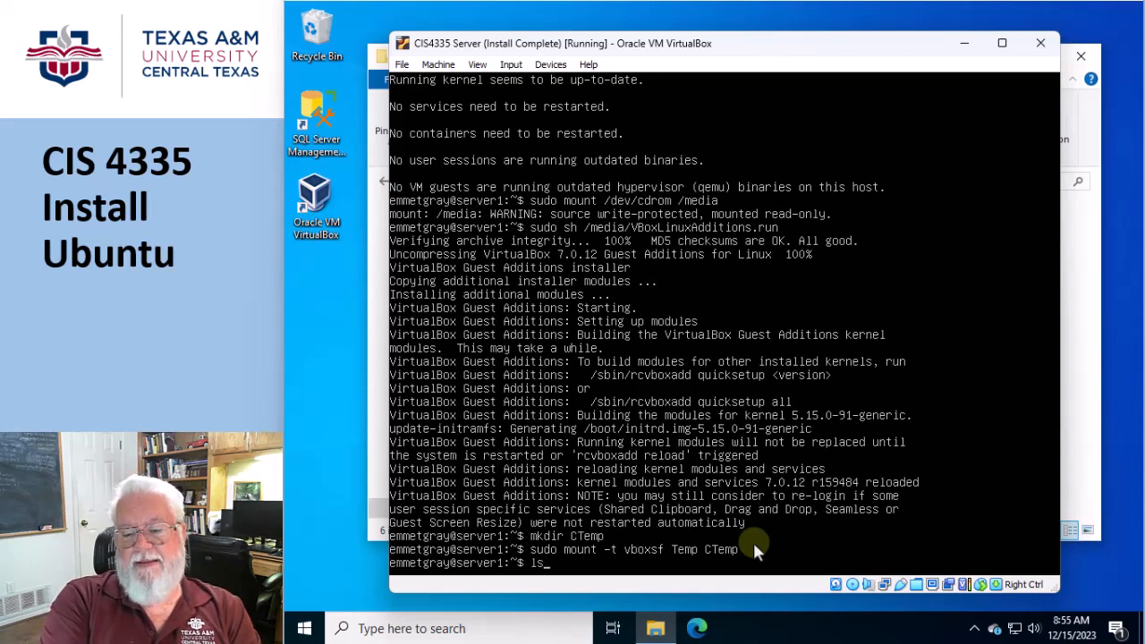
pyautogui.press('Return')
pyautogui.write('l')
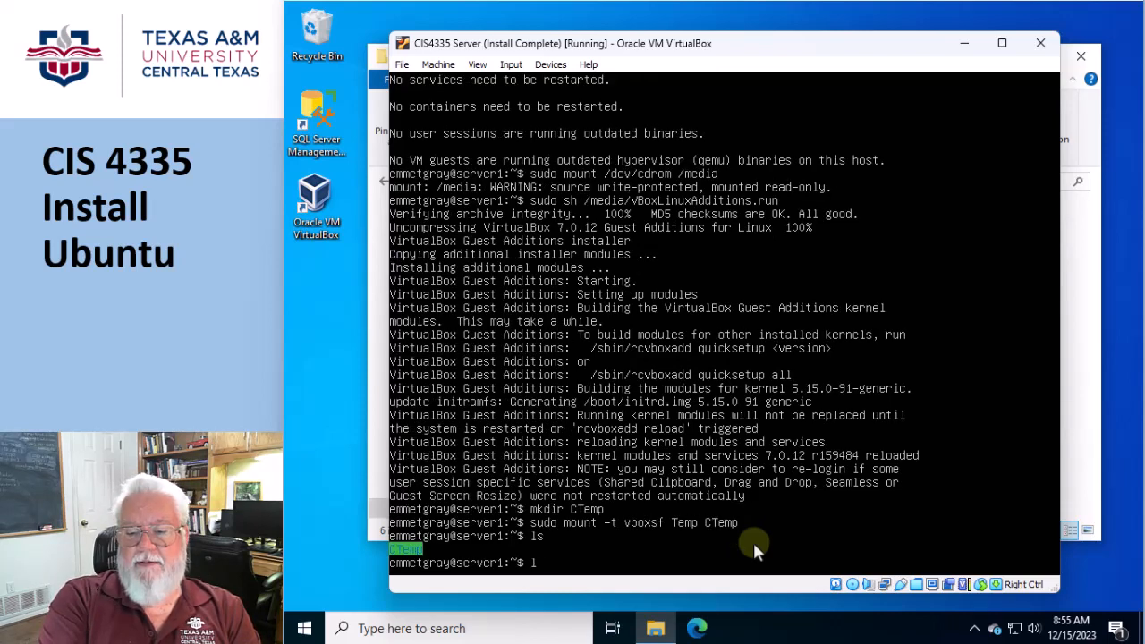
pyautogui.write('s CT')
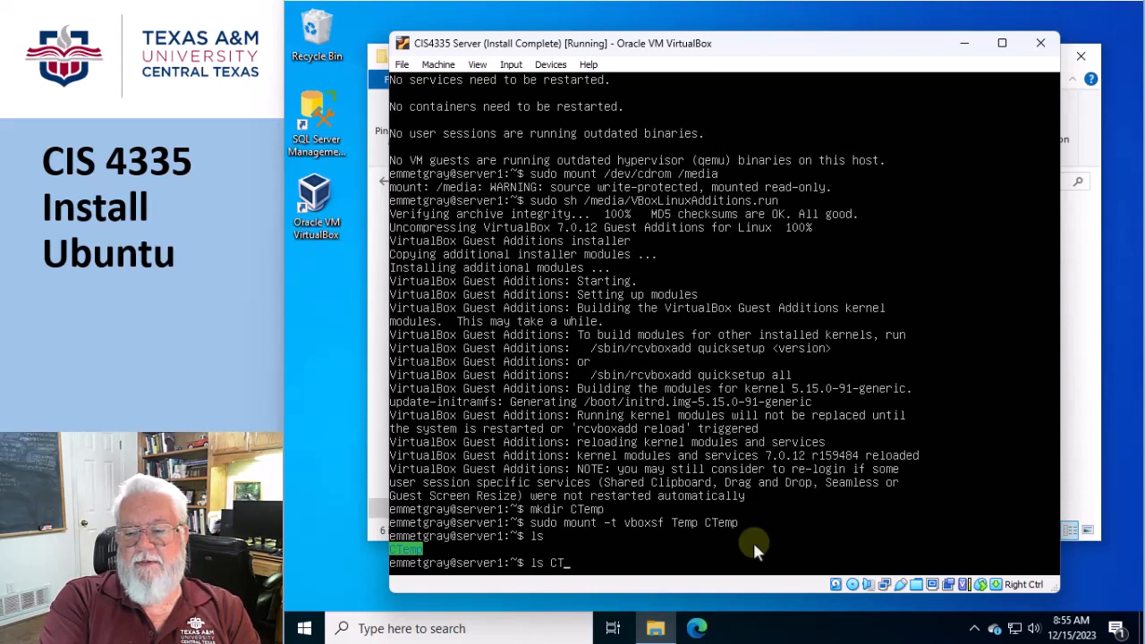
pyautogui.write('emp')
pyautogui.press('Return')
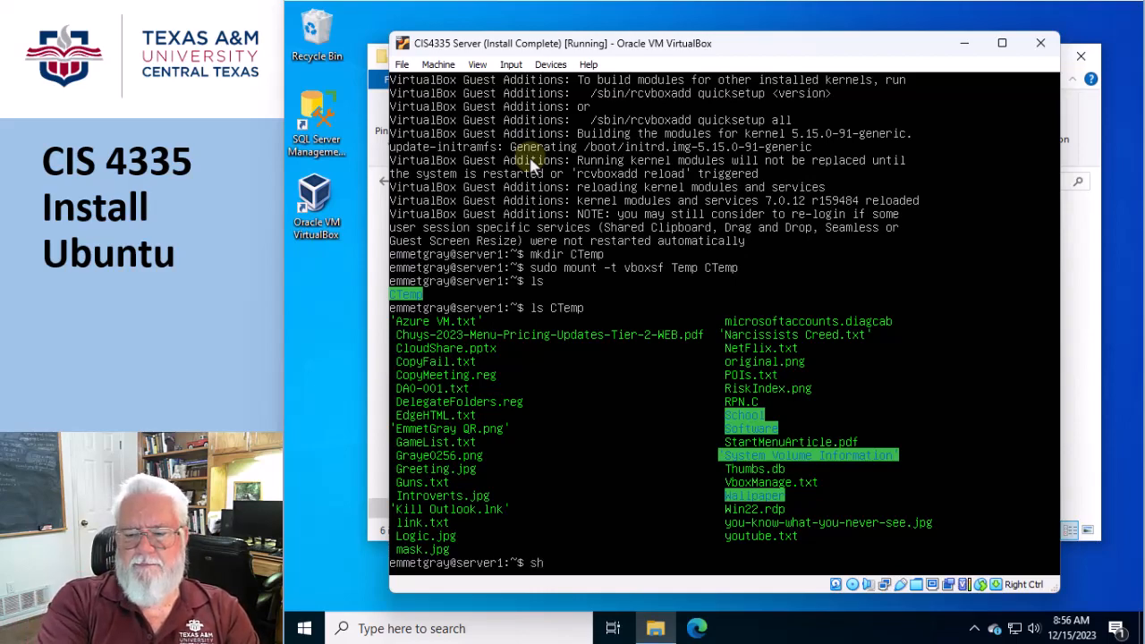
pyautogui.write('utdown now')
pyautogui.press('Return')
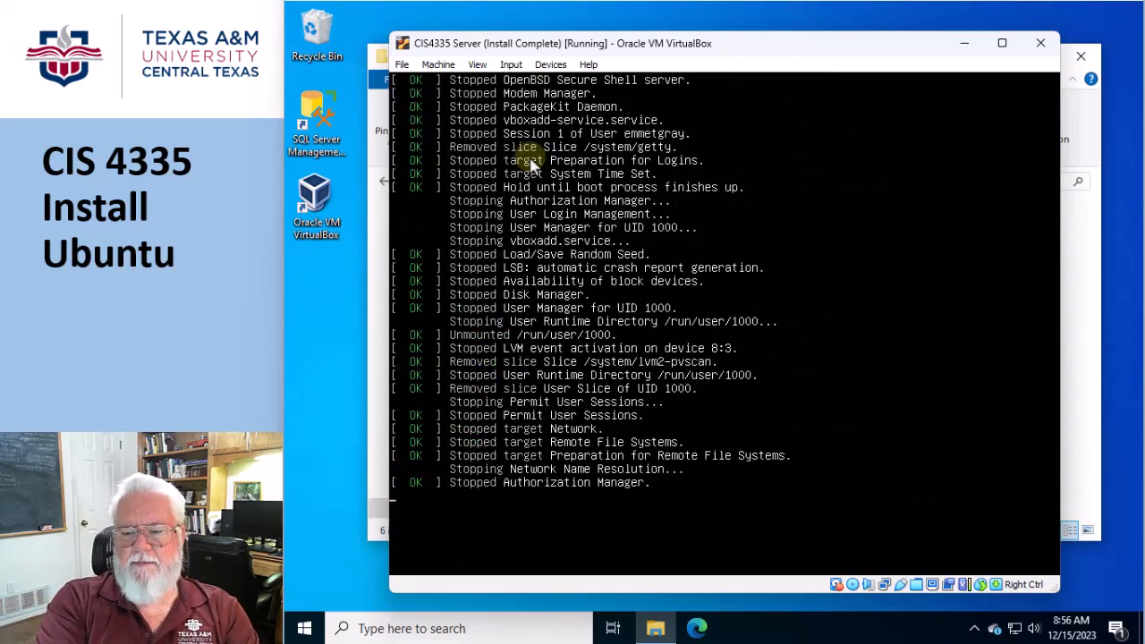